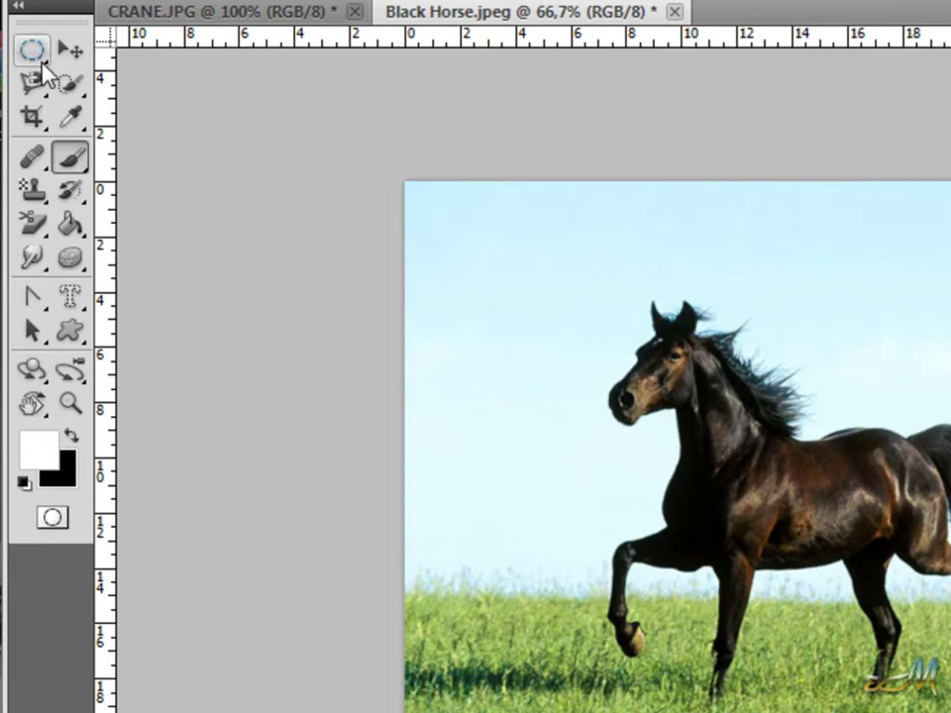
Browse the marquee and lasso variants, then put Black Horse.jpeg into Quick Mask mode.
left_click_drag(41, 63, 157, 111)
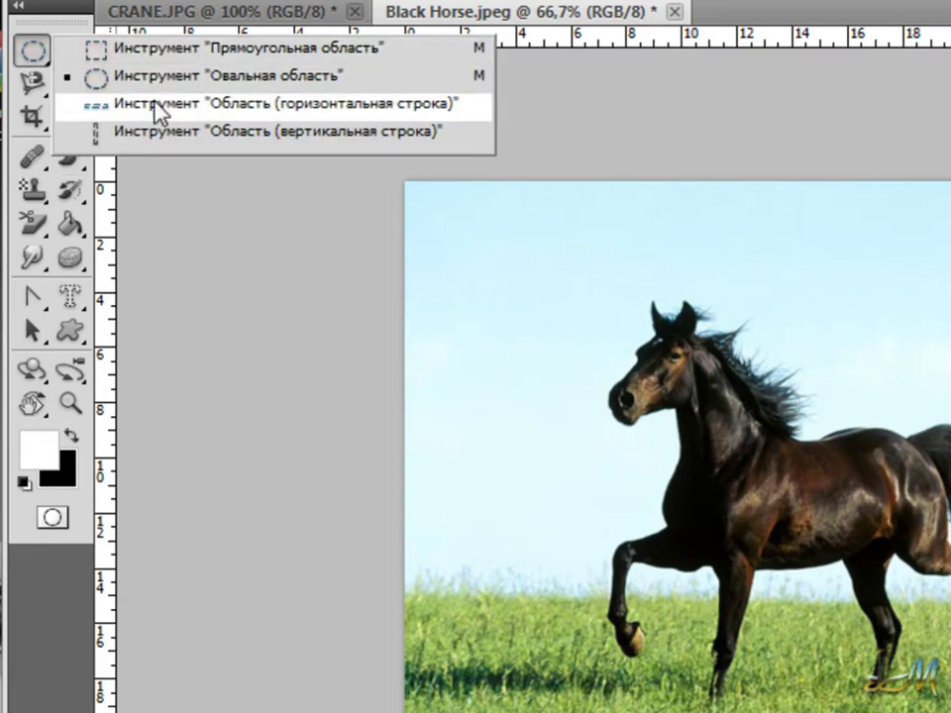
left_click_drag(39, 97, 135, 103)
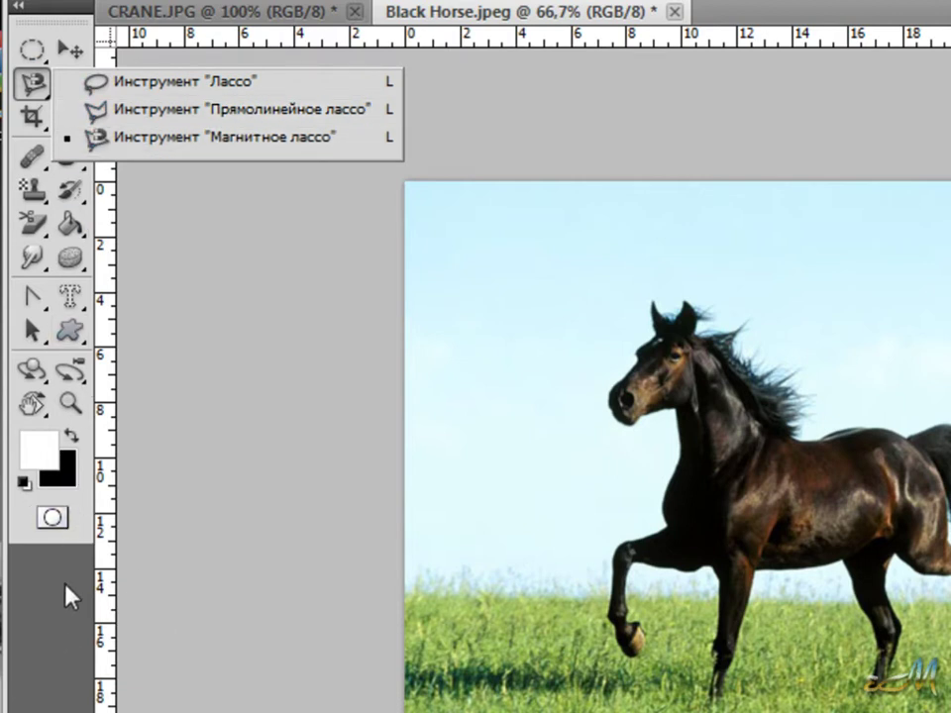
left_click(48, 522)
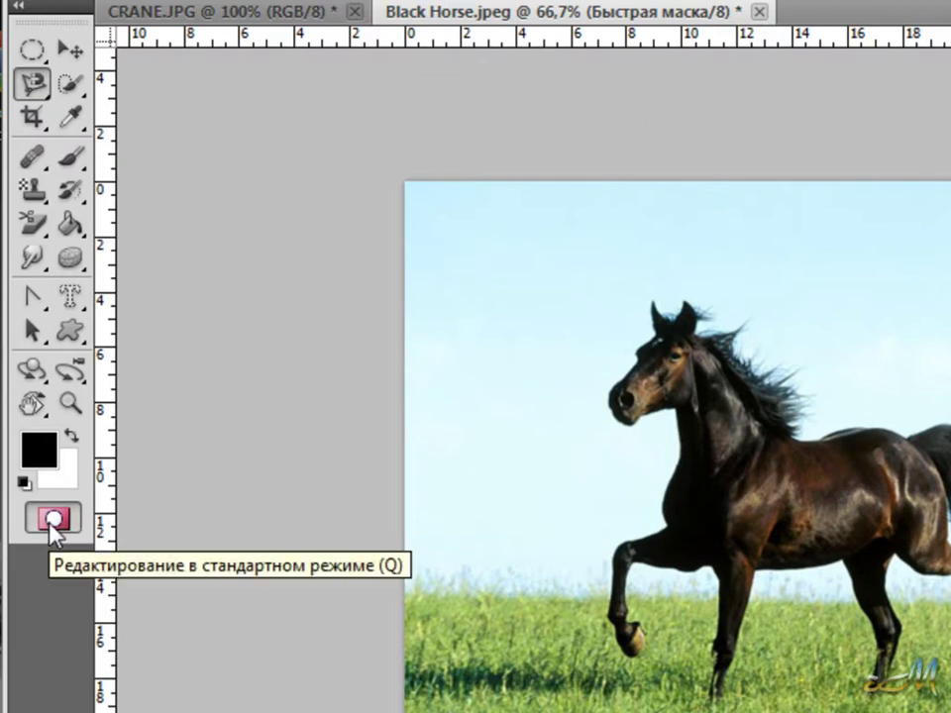
Keep black as foreground and white as background, and switch to the Brush tool.
left_click(54, 515)
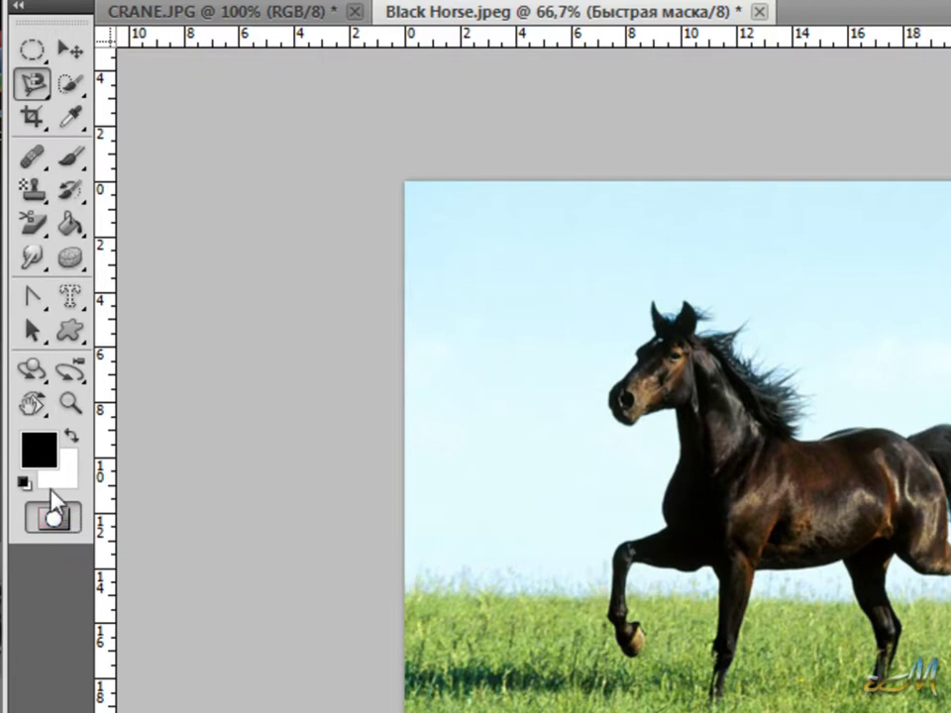
left_click(72, 436)
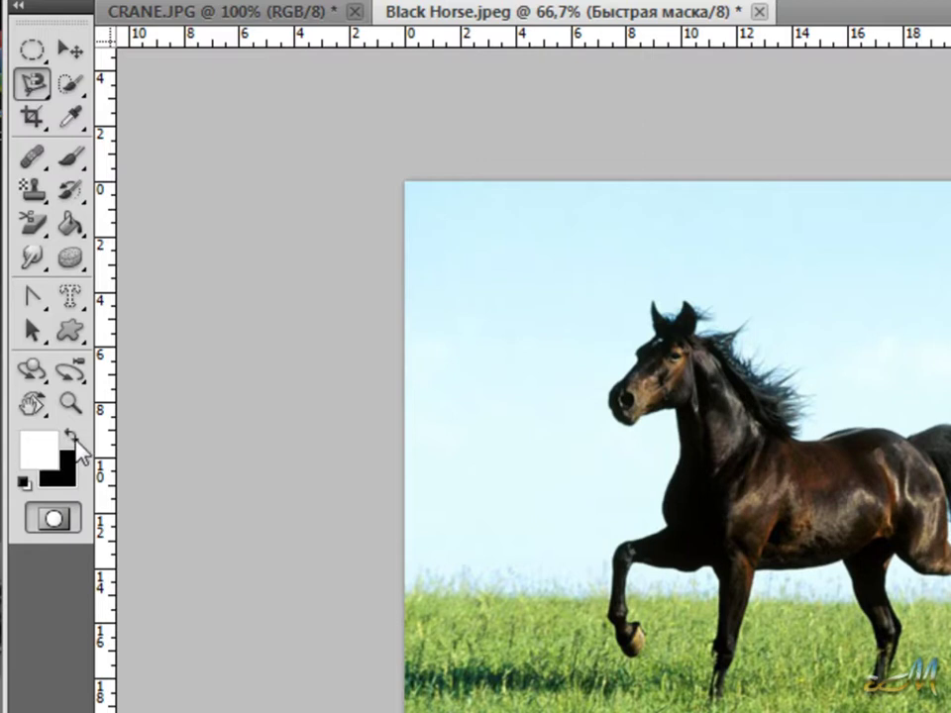
left_click(72, 437)
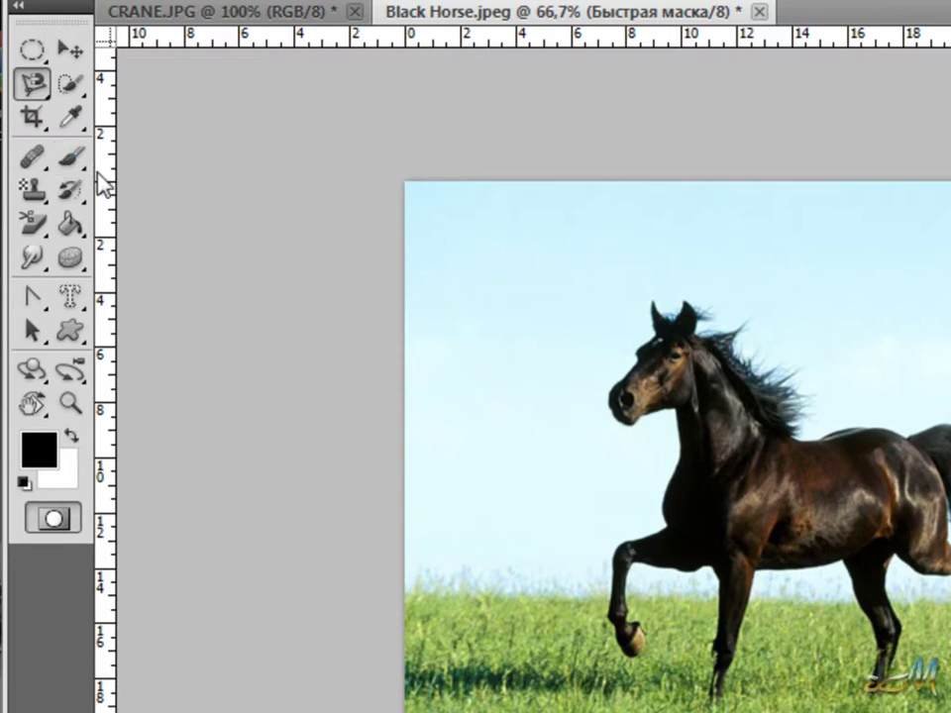
left_click(67, 158)
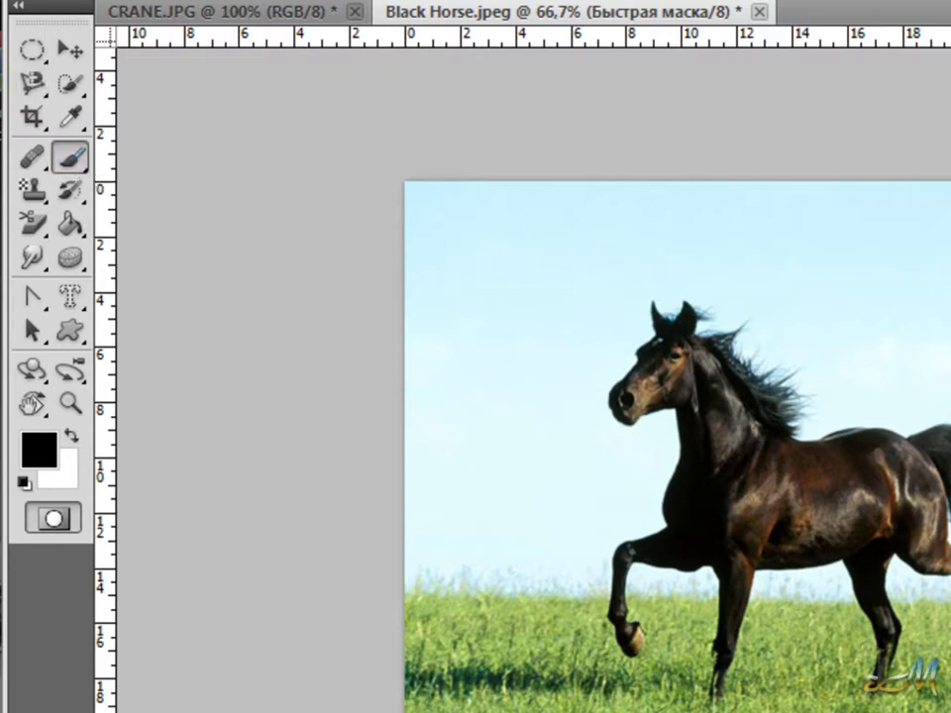
Set the brush to 57 px, turn on airbrush build-up, and zoom to 100%.
left_click(139, 2)
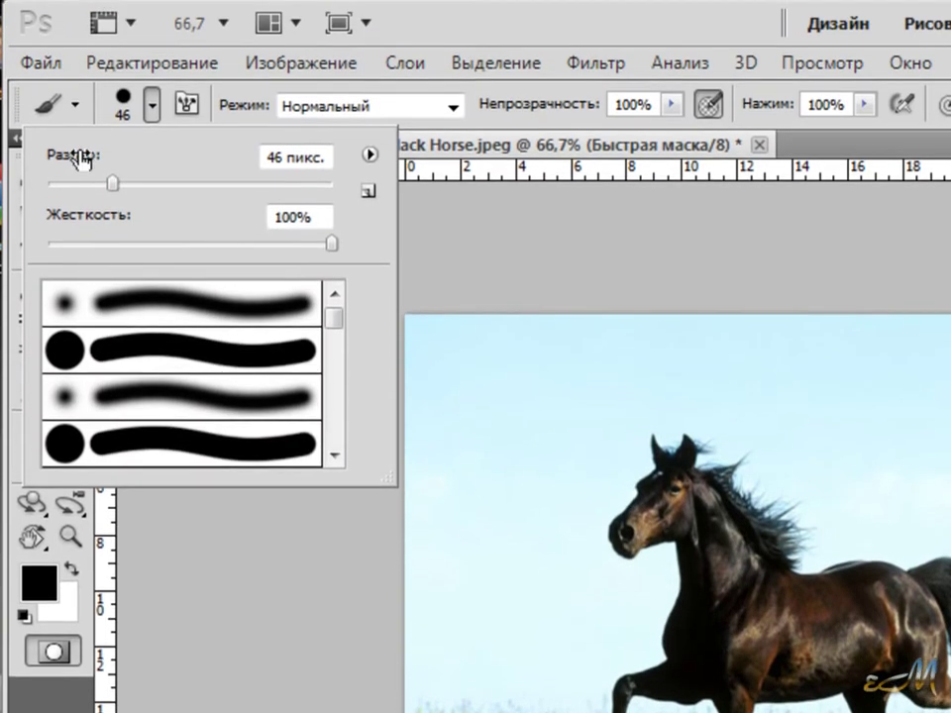
left_click(128, 186)
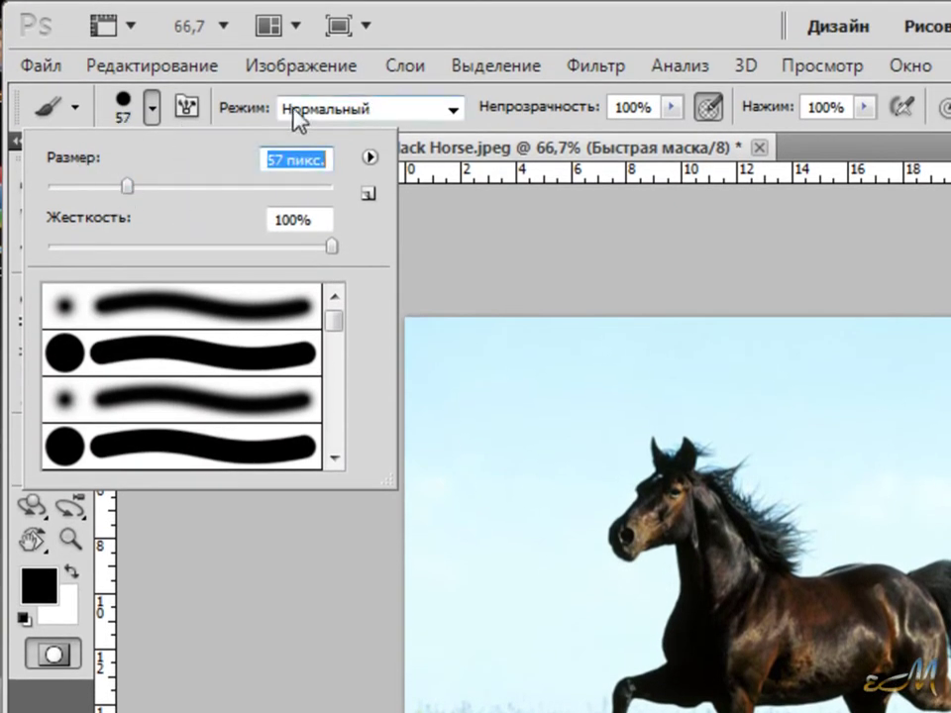
left_click(473, 289)
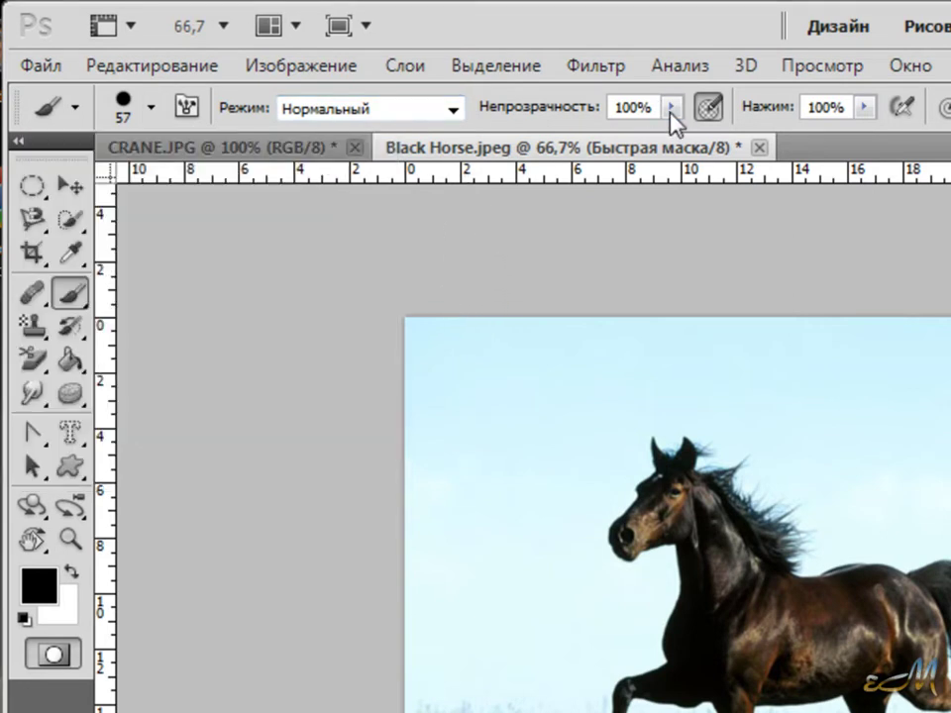
left_click(707, 109)
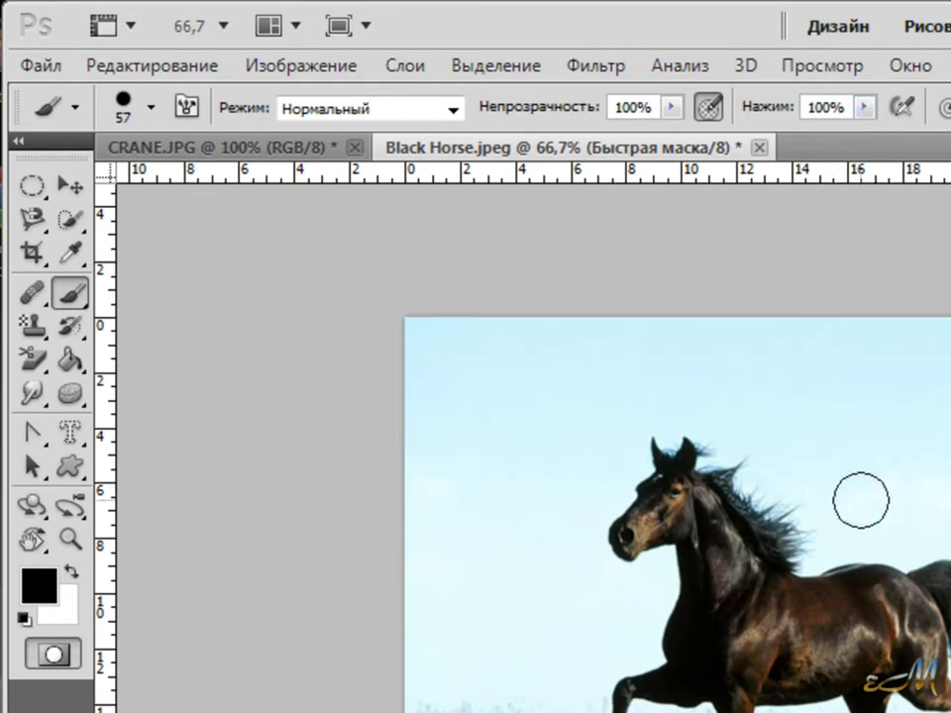
key("ctrl+plus")
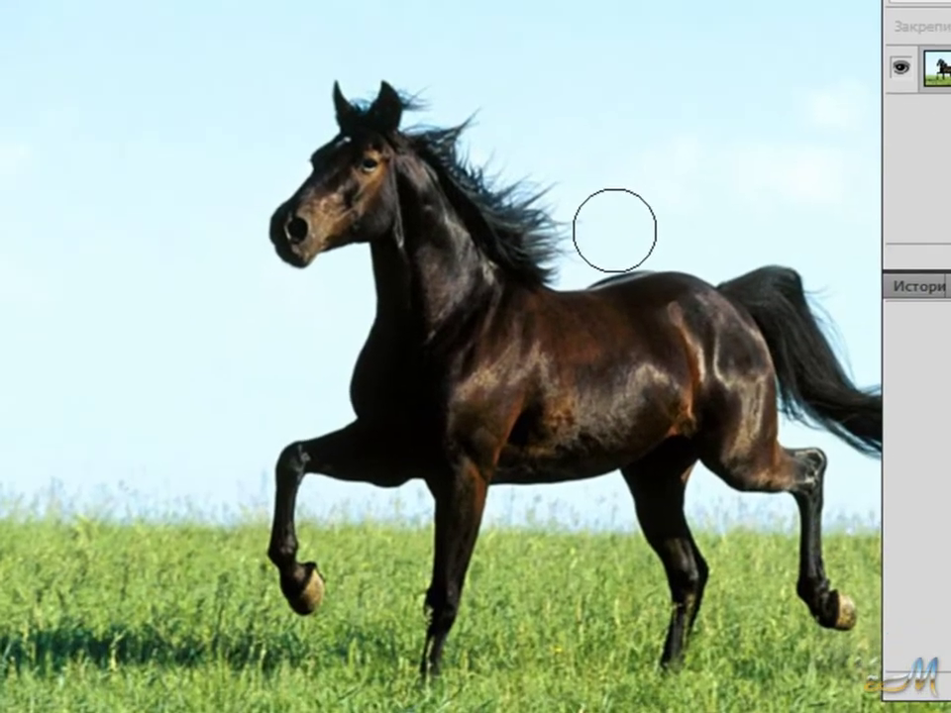
Paint quick-mask red down the horse's neck, then tidy its edge with a 13 px brush.
mouse_move(407, 199)
left_mouse_down()
mouse_move(458, 375)
mouse_move(593, 409)
mouse_move(717, 351)
mouse_move(541, 333)
mouse_move(673, 312)
mouse_move(639, 313)
mouse_move(696, 339)
mouse_move(728, 418)
left_mouse_up()
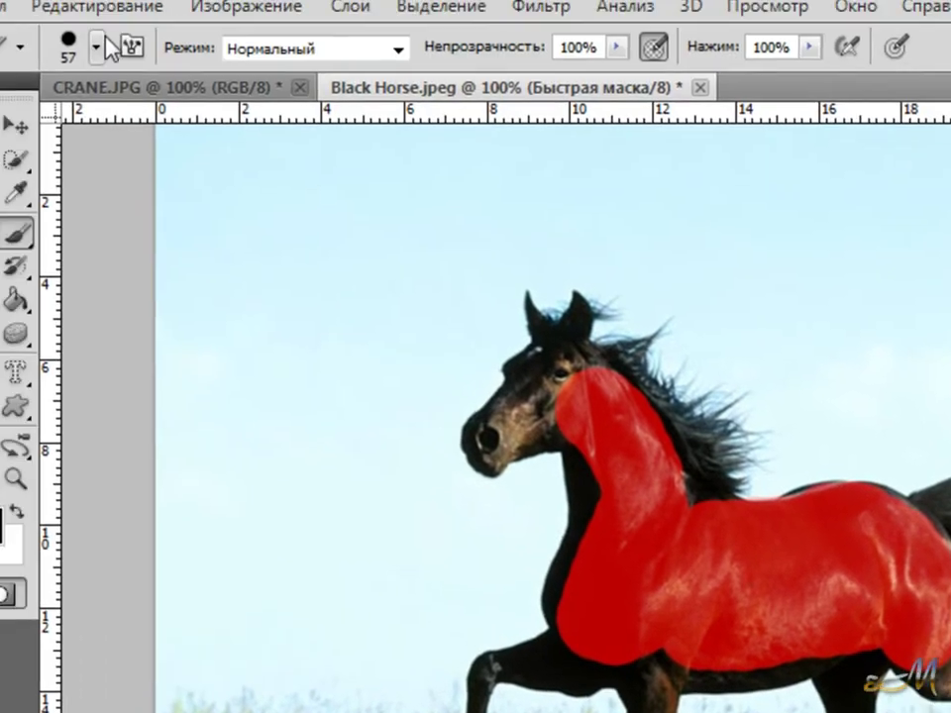
left_click(97, 46)
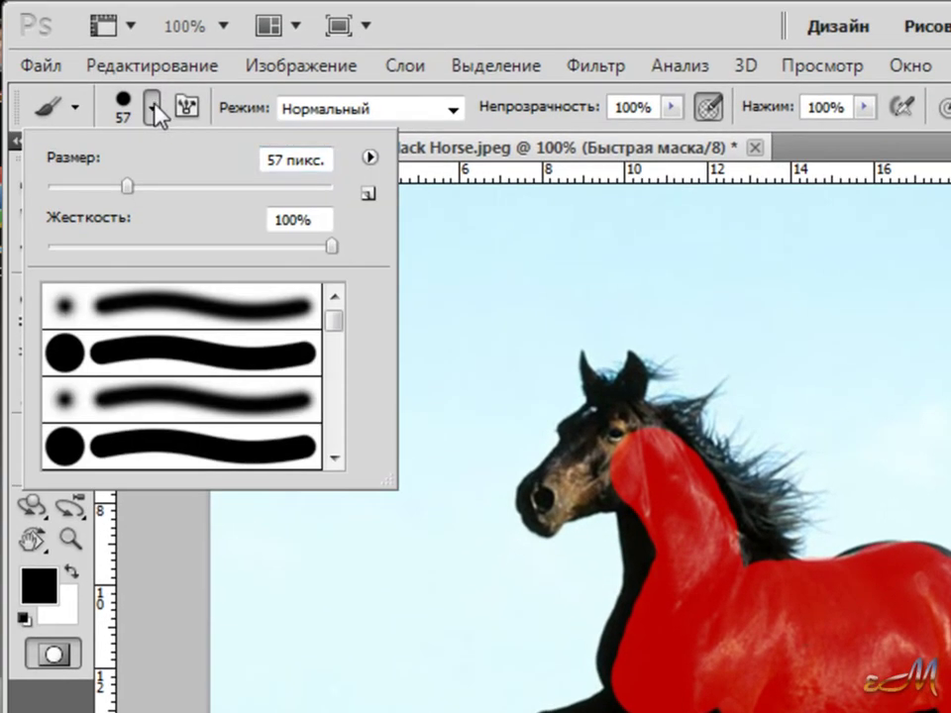
left_click(68, 187)
left_click(643, 590)
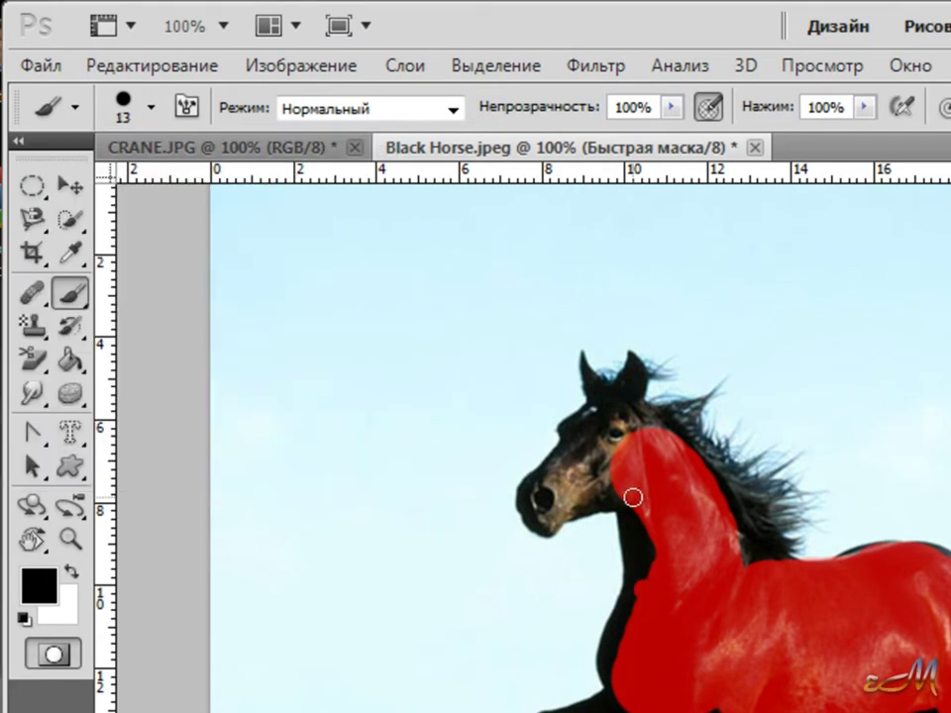
mouse_move(639, 597)
left_mouse_down()
mouse_move(606, 666)
mouse_move(408, 574)
mouse_move(429, 651)
mouse_move(546, 561)
left_mouse_up()
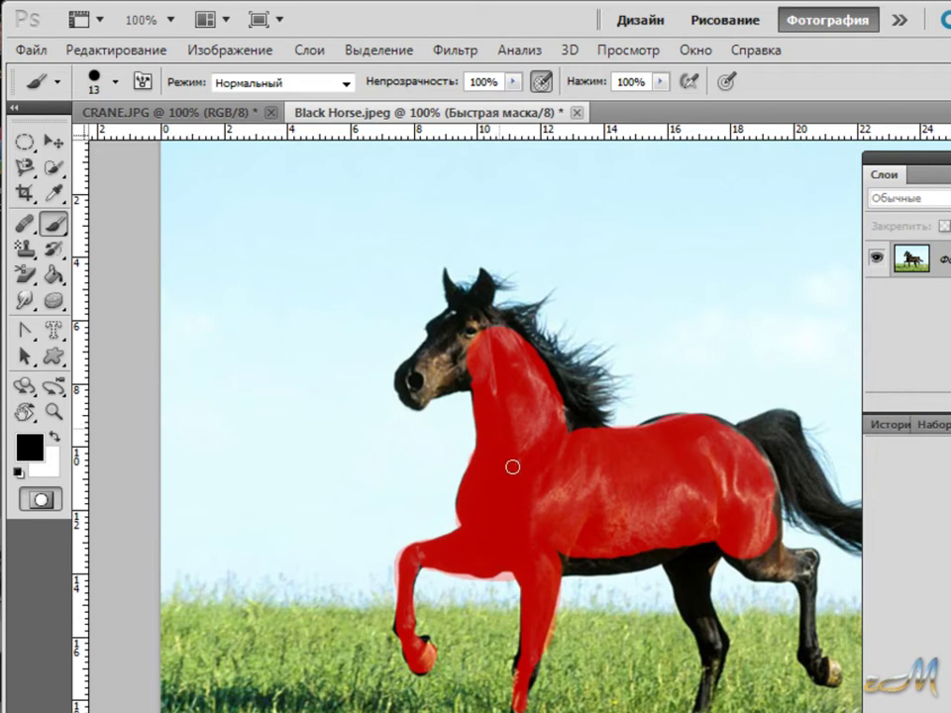
Mask the belly, hind leg and joint, back, rump edge and the horse's face.
mouse_move(564, 560)
left_mouse_down()
mouse_move(618, 565)
mouse_move(571, 559)
left_mouse_up()
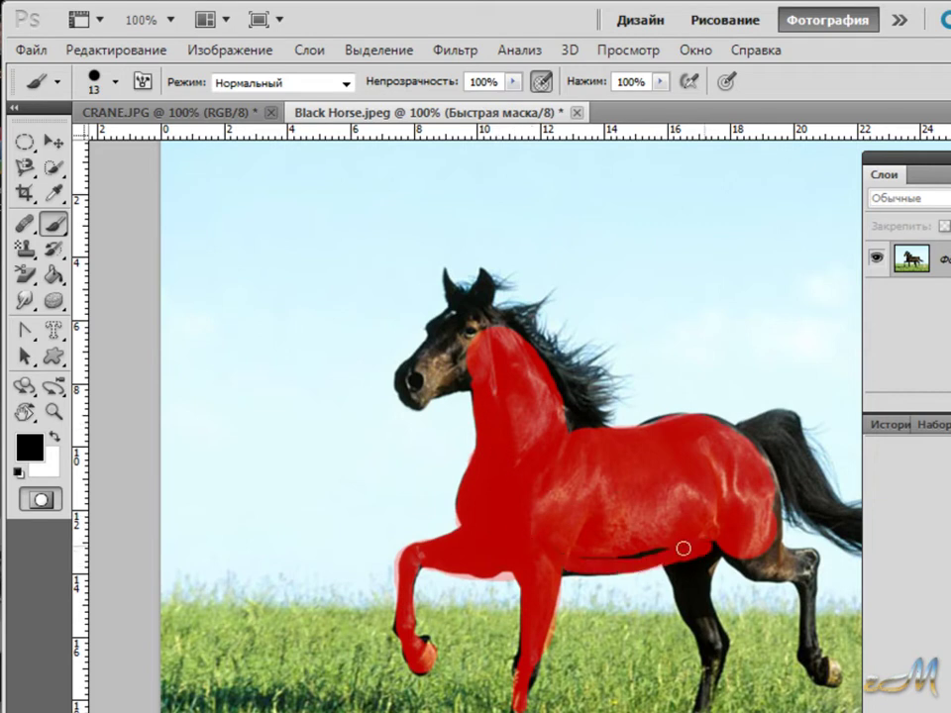
mouse_move(679, 553)
left_mouse_down()
mouse_move(715, 541)
mouse_move(704, 584)
mouse_move(699, 560)
mouse_move(674, 569)
mouse_move(684, 559)
mouse_move(685, 592)
mouse_move(702, 622)
mouse_move(710, 706)
mouse_move(721, 639)
mouse_move(700, 590)
mouse_move(706, 638)
left_mouse_up()
mouse_move(702, 554)
left_mouse_down()
mouse_move(782, 568)
mouse_move(769, 480)
mouse_move(791, 568)
mouse_move(808, 585)
mouse_move(814, 665)
mouse_move(832, 675)
left_mouse_up()
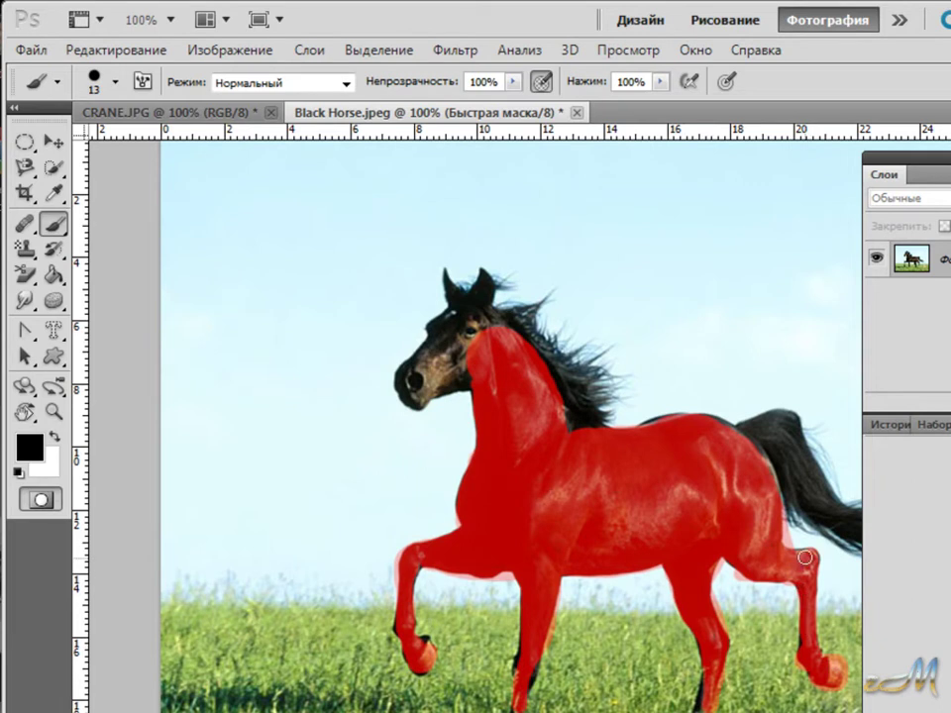
left_click_drag(691, 417, 640, 420)
left_click_drag(714, 426, 766, 452)
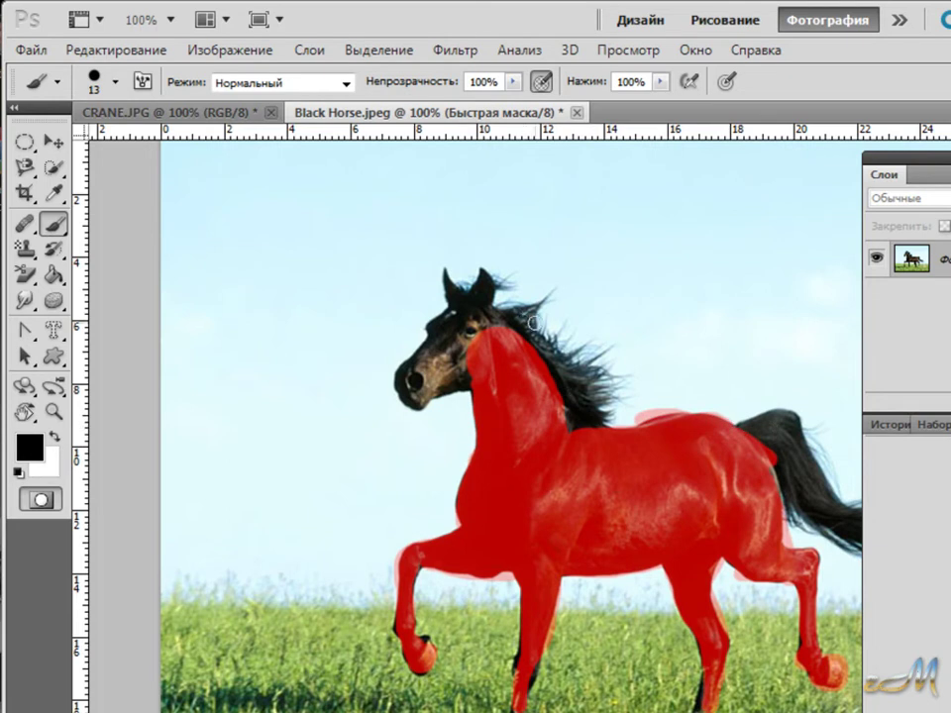
mouse_move(495, 327)
left_mouse_down()
mouse_move(439, 322)
mouse_move(431, 373)
mouse_move(403, 375)
mouse_move(414, 396)
mouse_move(466, 368)
mouse_move(474, 382)
mouse_move(493, 344)
mouse_move(464, 321)
mouse_move(467, 303)
mouse_move(450, 281)
mouse_move(479, 295)
mouse_move(484, 279)
mouse_move(476, 316)
mouse_move(484, 301)
mouse_move(531, 340)
mouse_move(598, 425)
mouse_move(576, 427)
left_mouse_up()
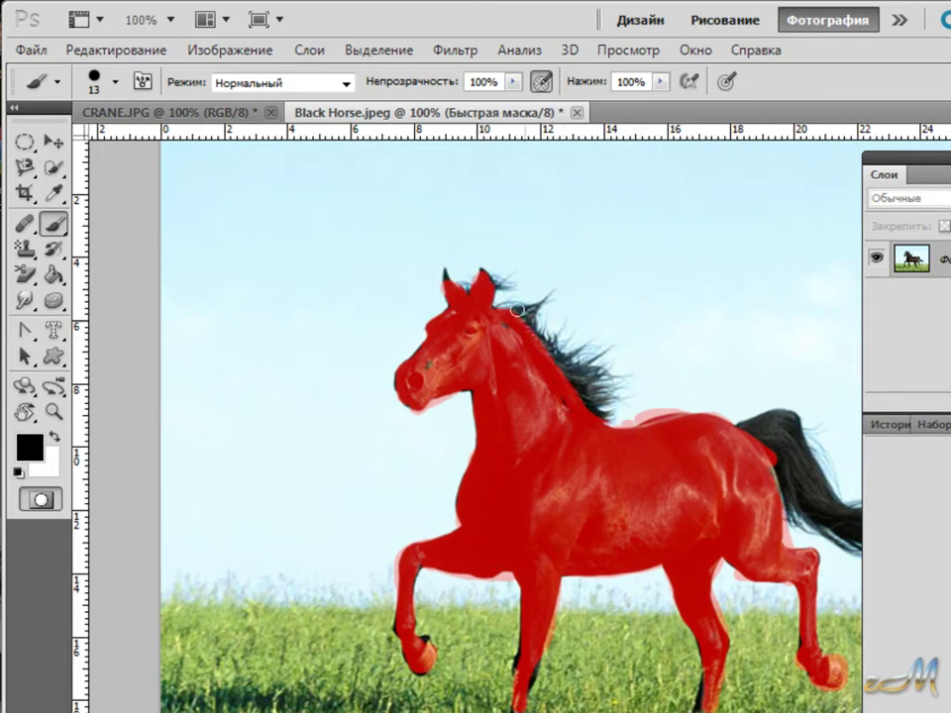
left_click(115, 82)
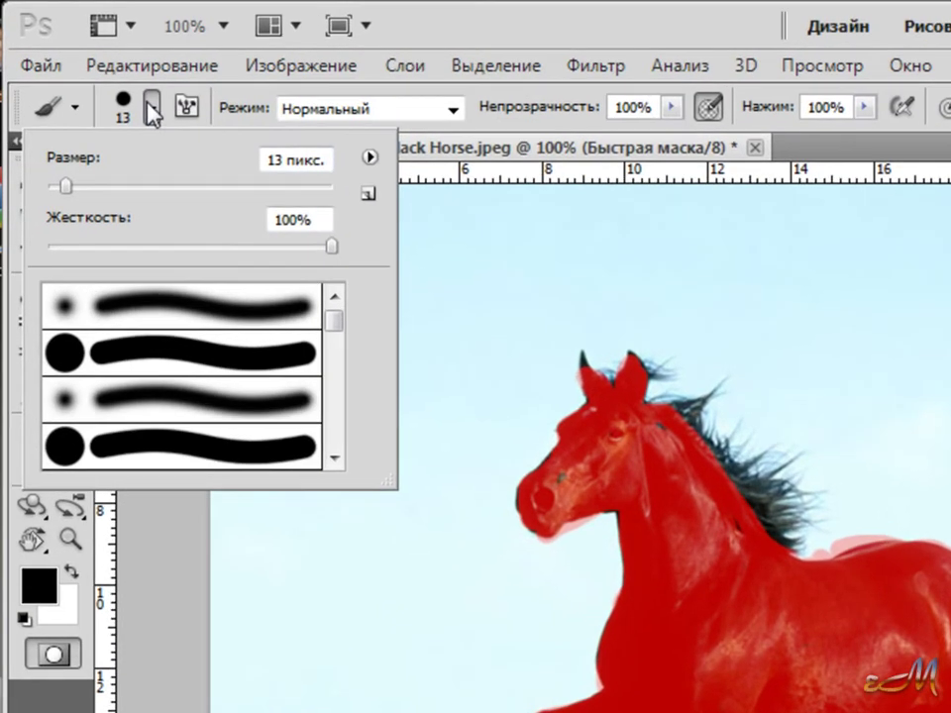
Switch to a soft round brush at 0% hardness and paint the mane and tail into the mask.
left_click_drag(329, 248, 211, 248)
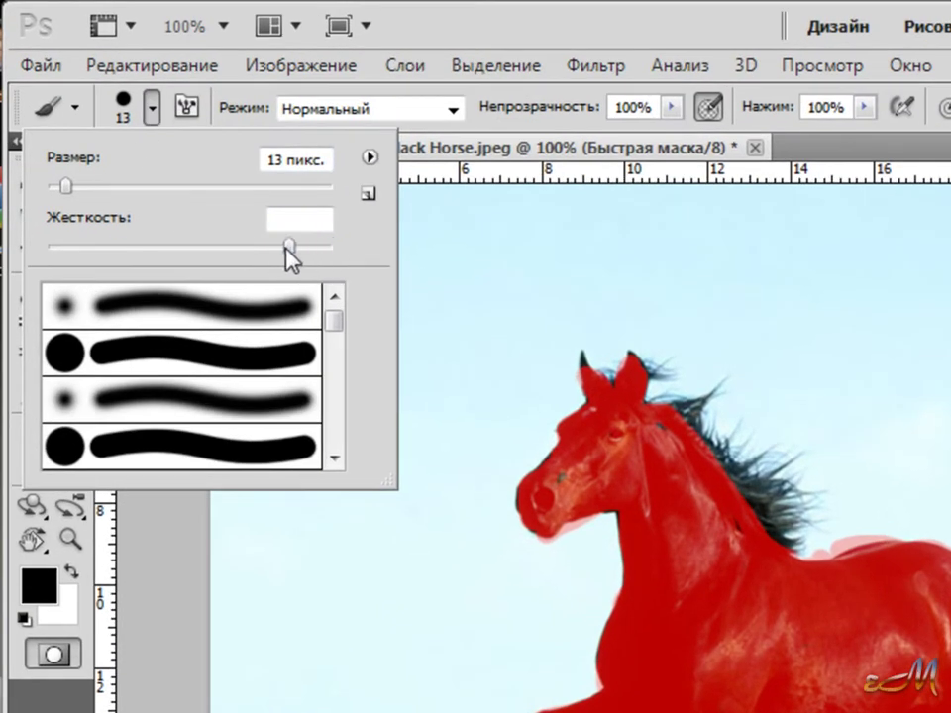
left_click(195, 305)
left_click(675, 416)
mouse_move(694, 423)
left_mouse_down()
mouse_move(722, 386)
mouse_move(641, 363)
mouse_move(722, 452)
mouse_move(783, 486)
mouse_move(802, 450)
mouse_move(812, 495)
mouse_move(760, 528)
mouse_move(805, 540)
left_mouse_up()
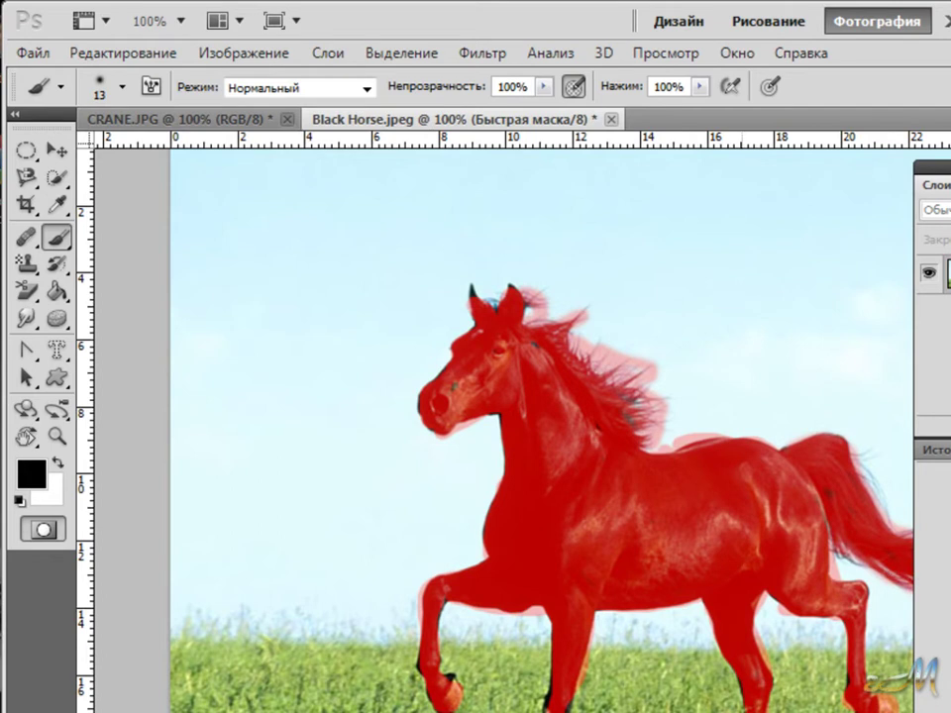
Exit Quick Mask to turn the red area into a selection and invert it.
left_click(43, 529)
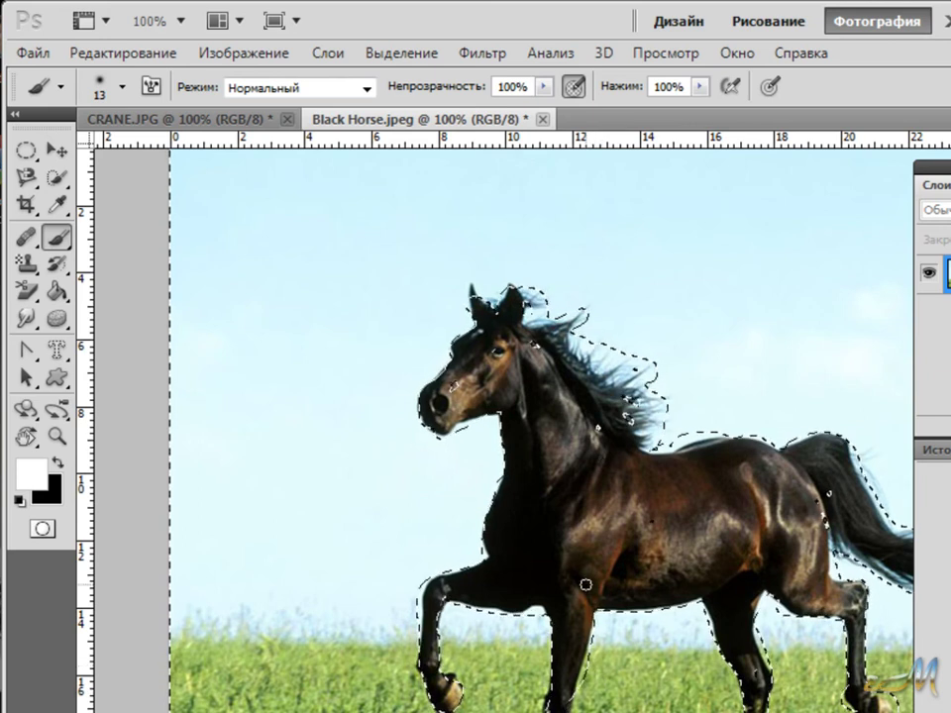
left_click(397, 54)
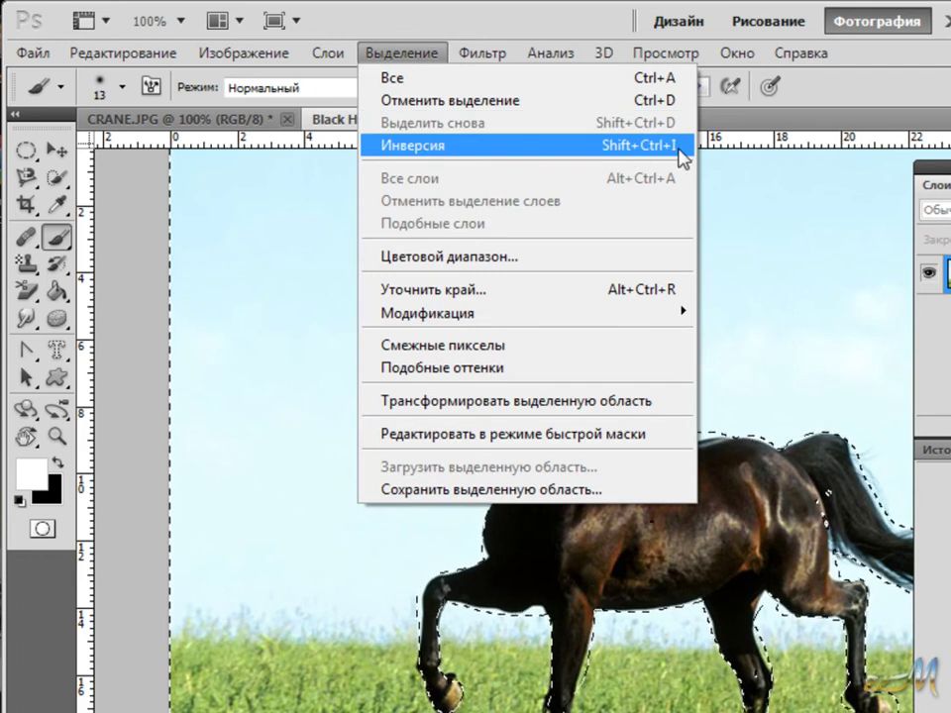
left_click(676, 147)
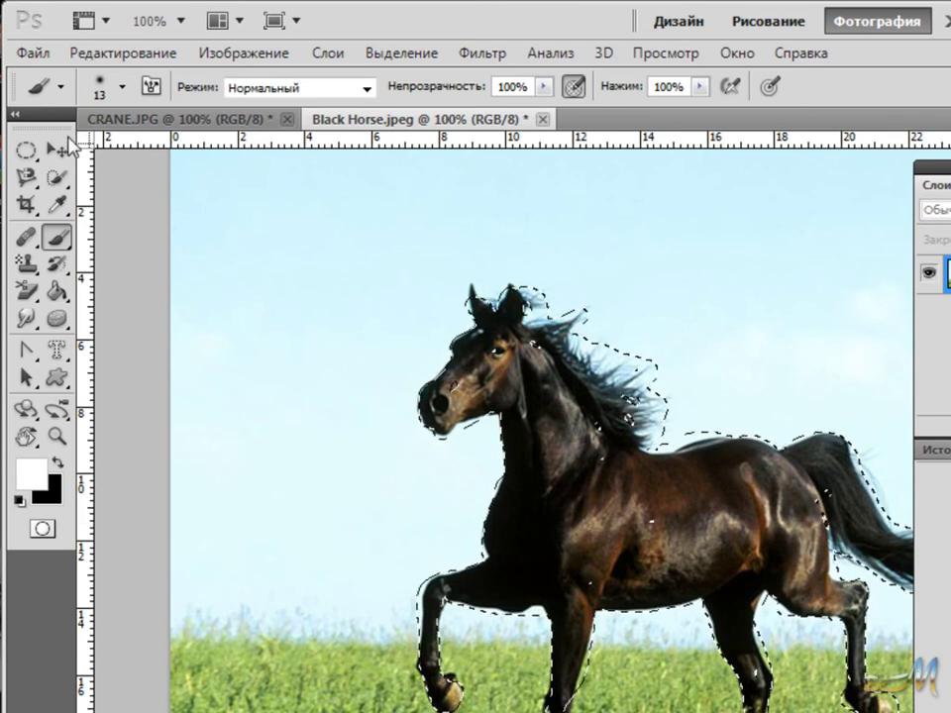
left_click(59, 151)
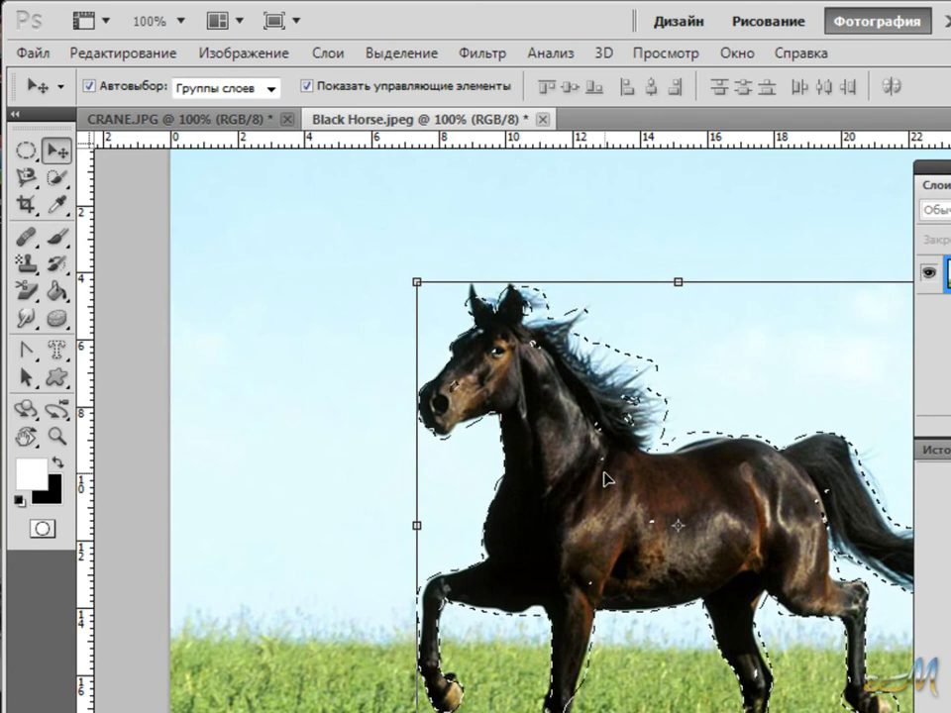
Open HORSE03.JPG, the lakeside horses photo, from the Horse folder.
left_click(35, 53)
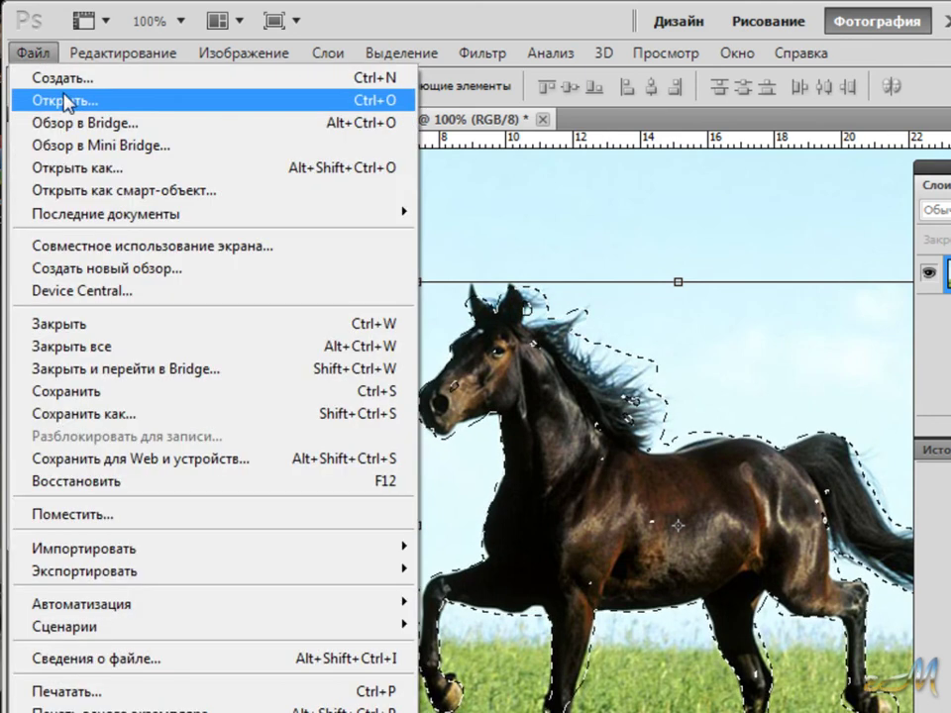
left_click(64, 100)
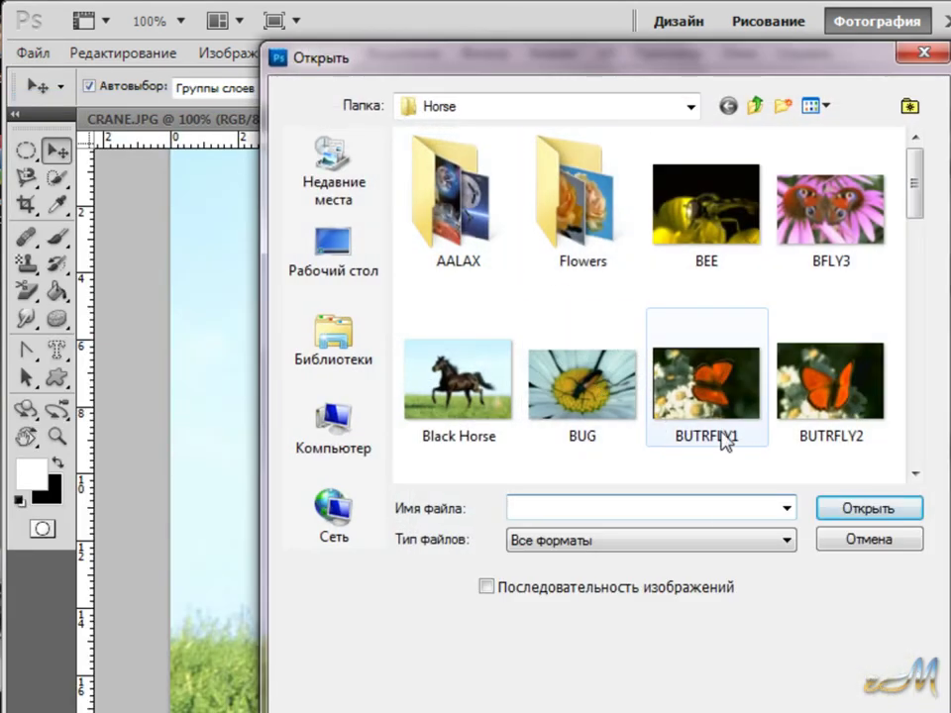
left_click_drag(913, 203, 934, 337)
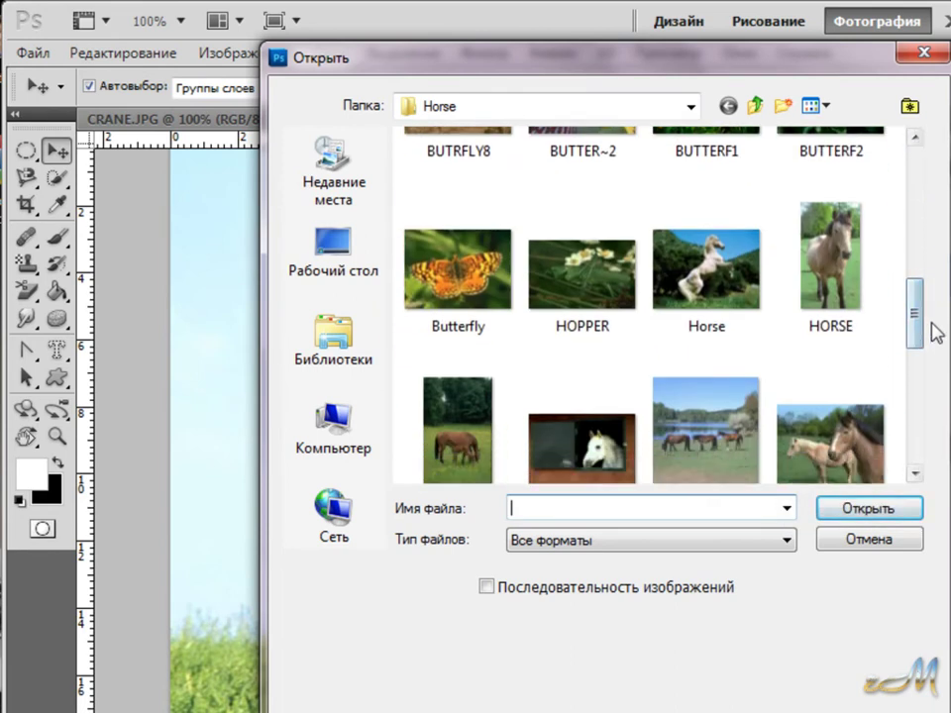
double_click(719, 446)
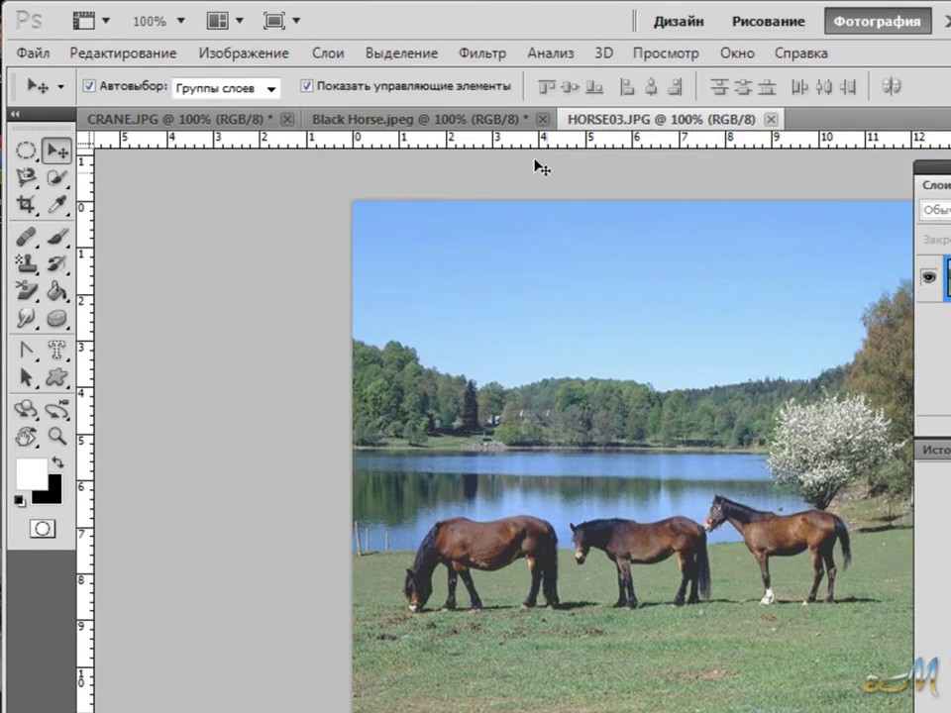
Drag the cut-out black horse from Black Horse.jpeg into HORSE03.JPG as Layer 1.
left_click(435, 119)
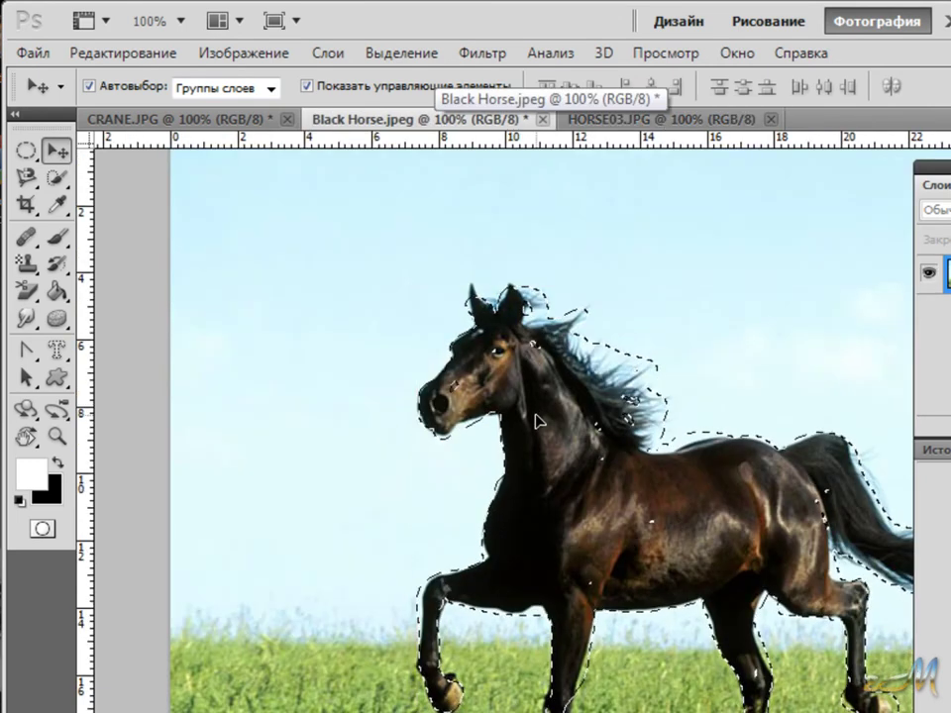
left_click_drag(535, 421, 670, 129)
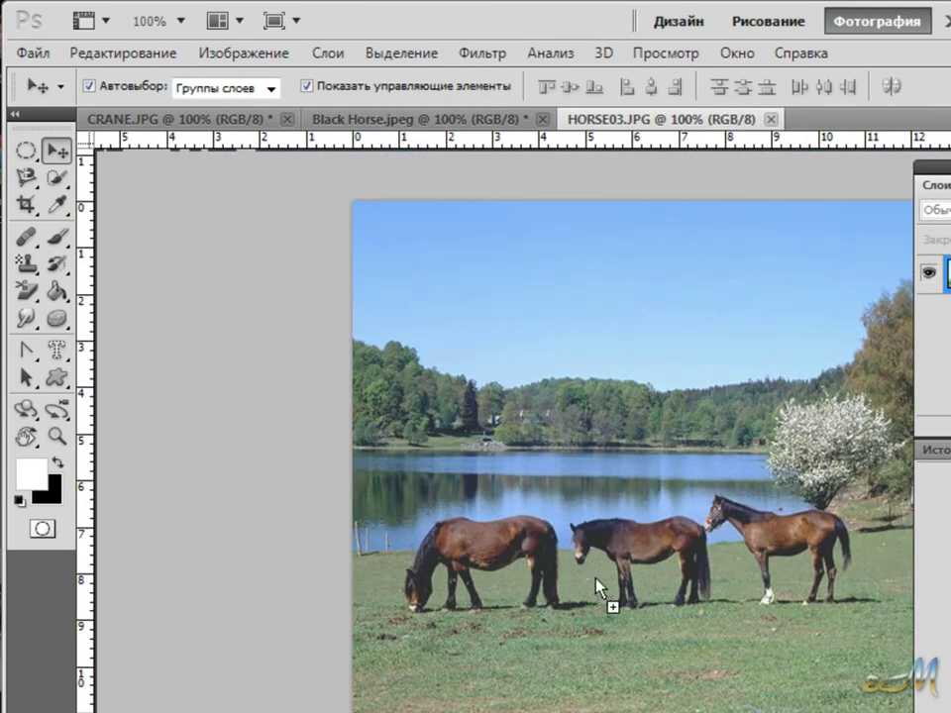
mouse_move(670, 129)
left_mouse_down()
mouse_move(591, 616)
mouse_move(569, 464)
left_mouse_up()
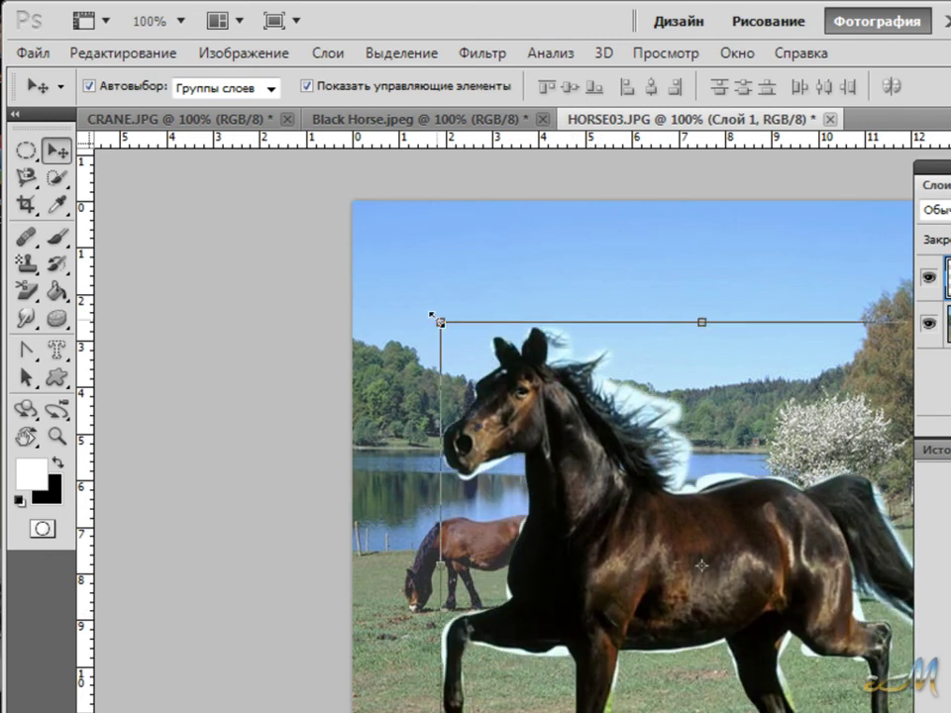
Scale the pasted horse to 54.62% and place it in front of the grazing horses.
left_click_drag(431, 315, 604, 512)
left_click_drag(727, 678, 587, 649)
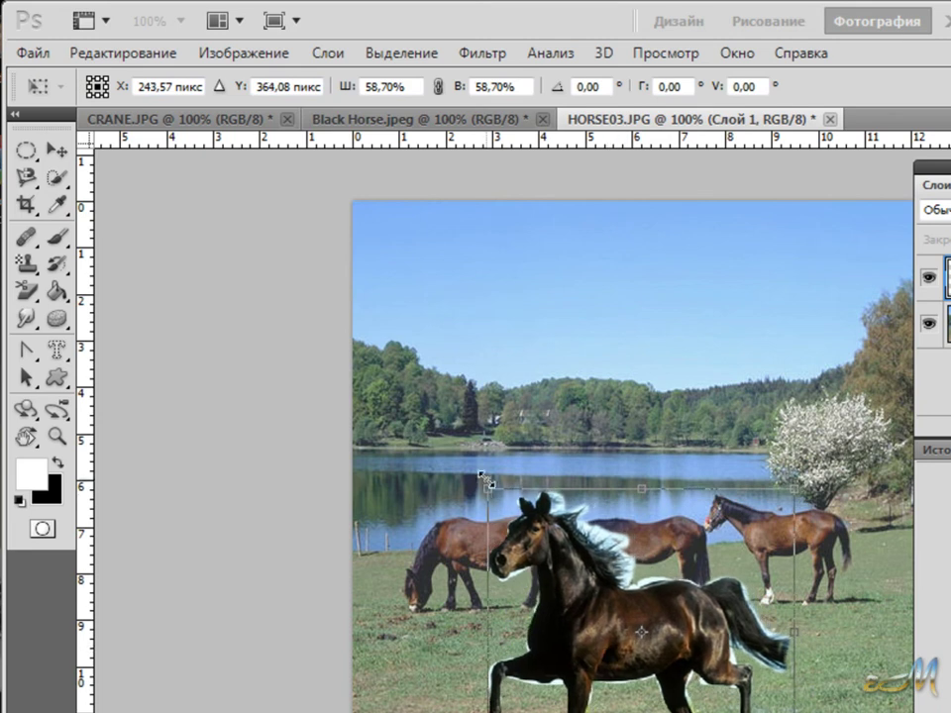
left_click_drag(485, 488, 508, 509)
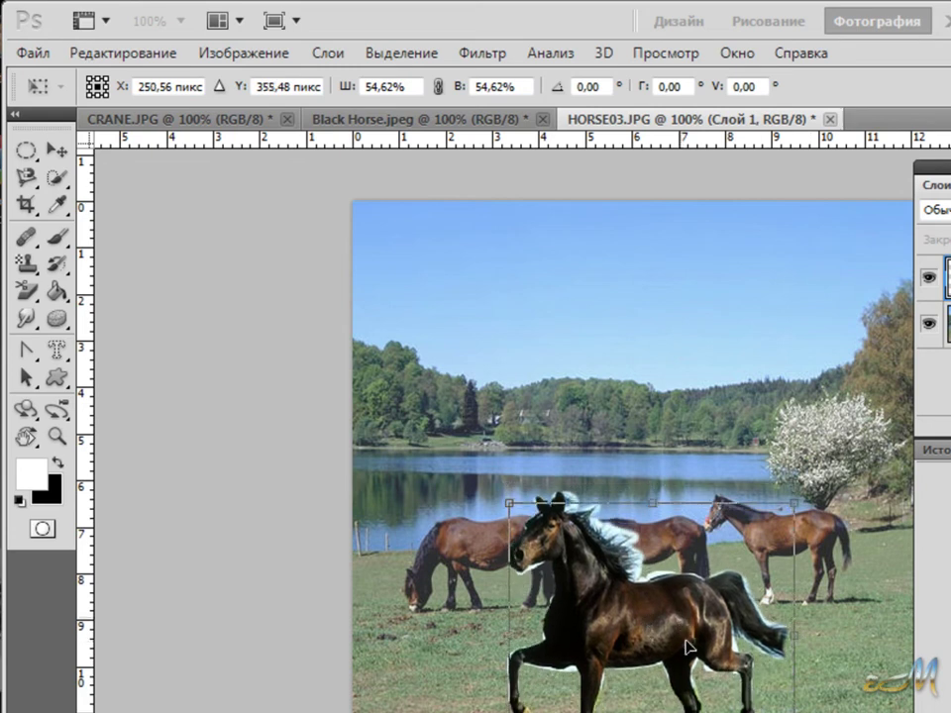
left_click_drag(683, 646, 686, 654)
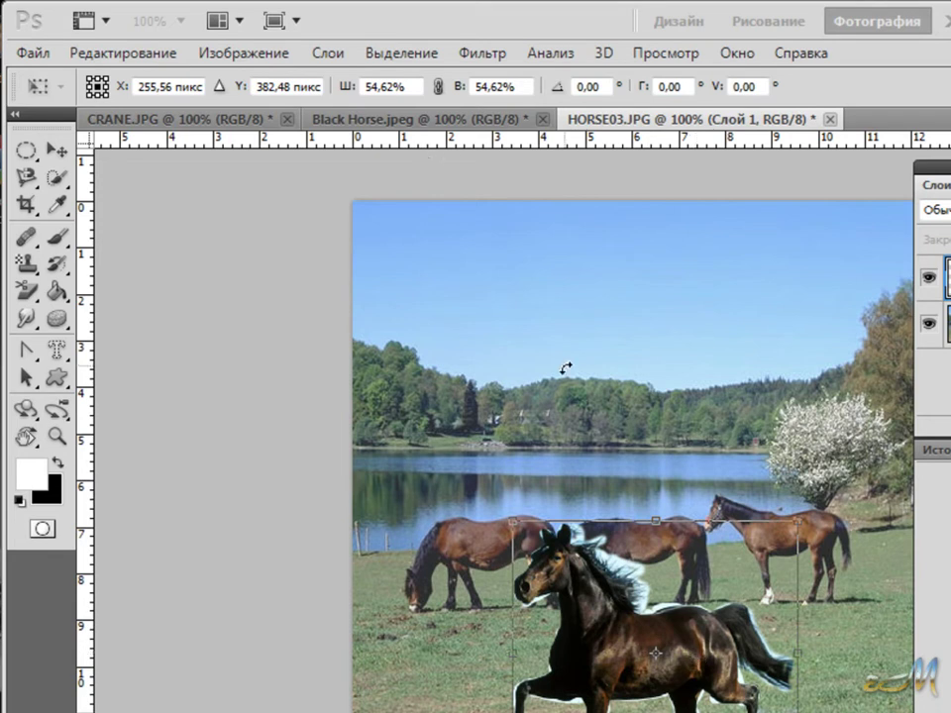
key("Return")
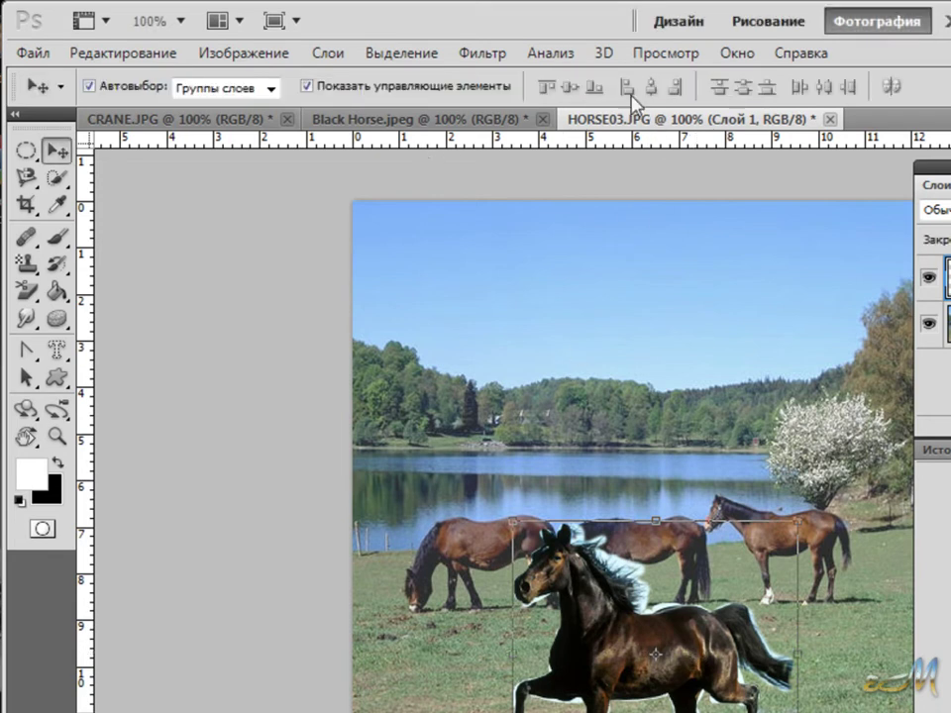
Return to Black Horse.jpeg and toggle Quick Mask with Q to view the selection.
left_click(396, 126)
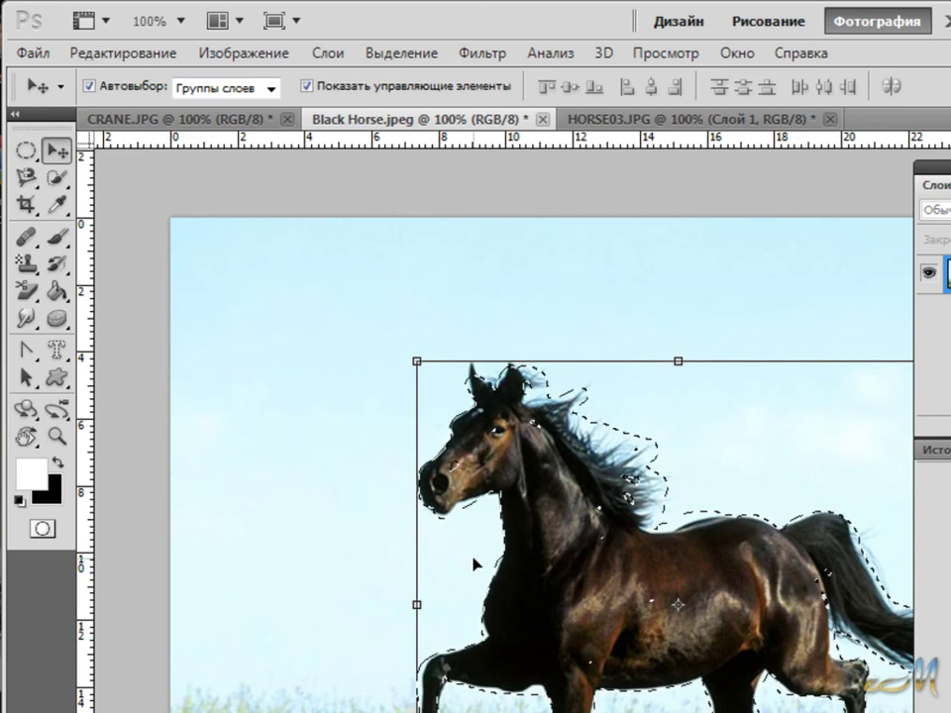
key("q")
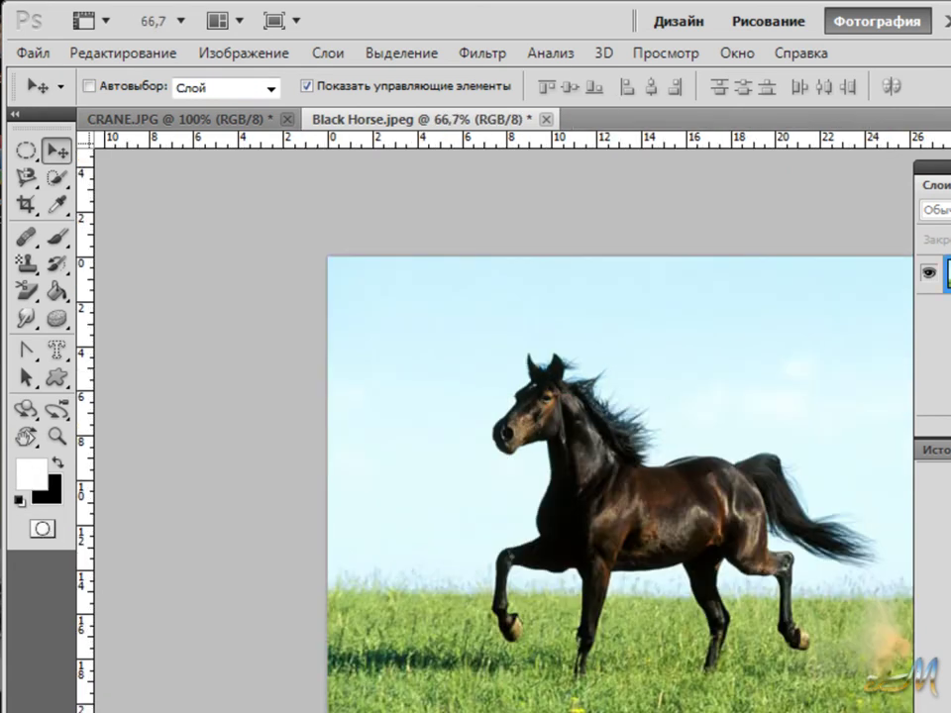
Drag the CRANE.JPG egret into Black Horse.jpeg as Layer 1, placed above the horse's back.
left_click(195, 119)
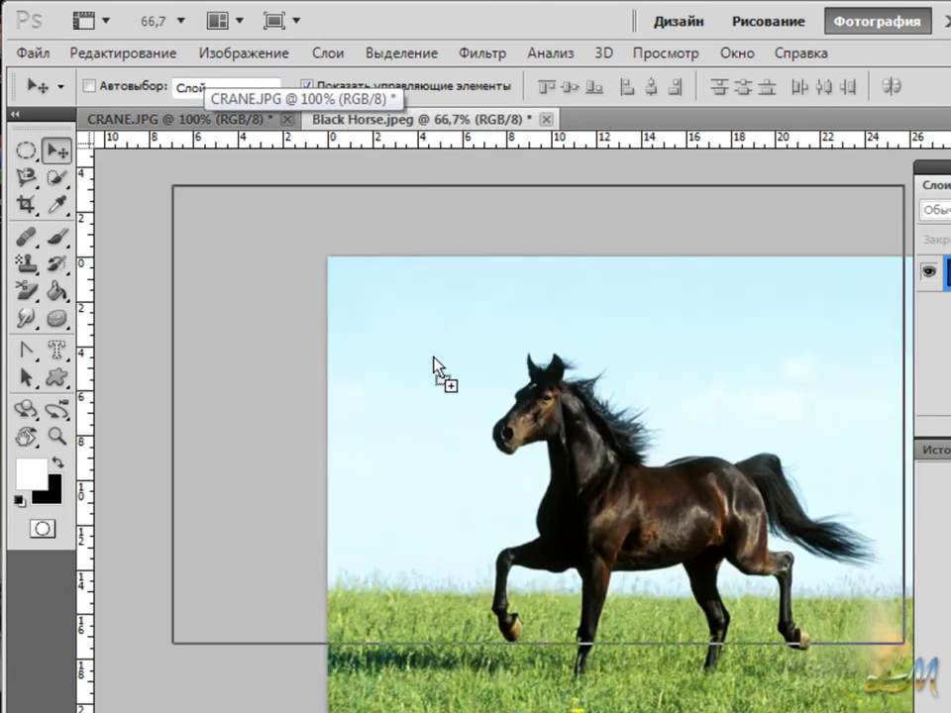
mouse_move(428, 104)
left_mouse_down()
mouse_move(435, 366)
mouse_move(425, 354)
left_mouse_up()
mouse_move(465, 418)
left_mouse_down()
mouse_move(674, 395)
mouse_move(705, 420)
mouse_move(657, 410)
left_mouse_up()
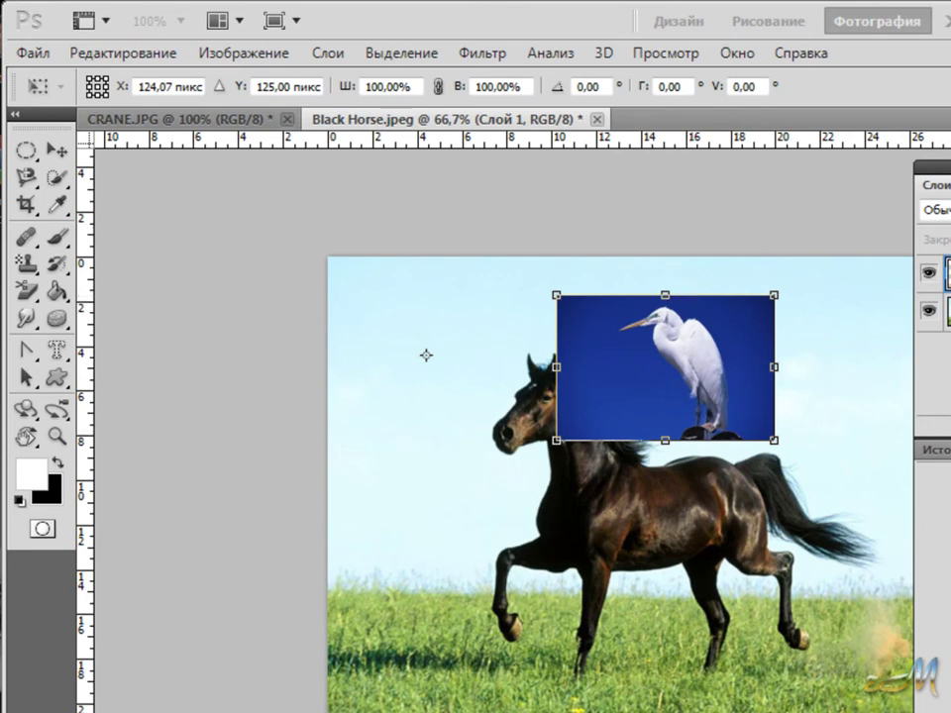
key("Return")
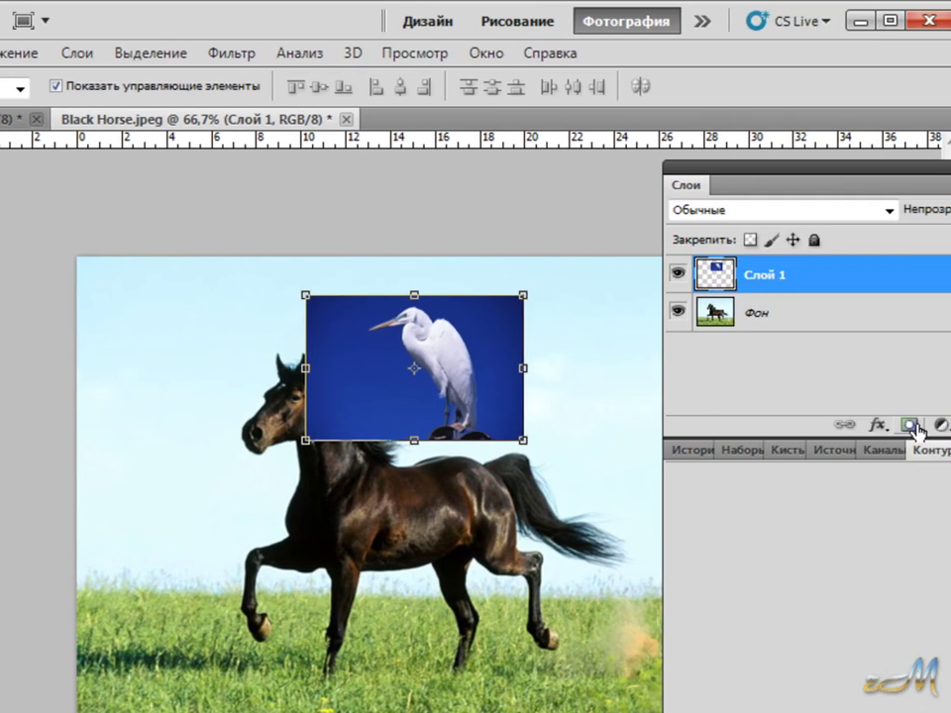
Add a layer mask to Layer 1 and set the Brush to 73 px at 100% hardness.
left_click(901, 425)
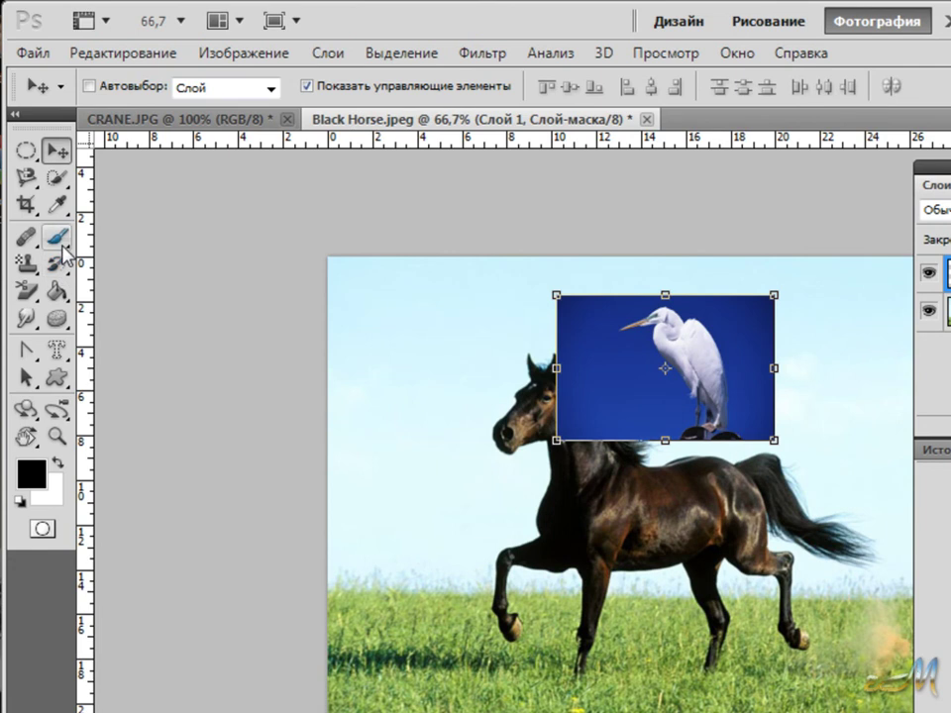
left_click(62, 242)
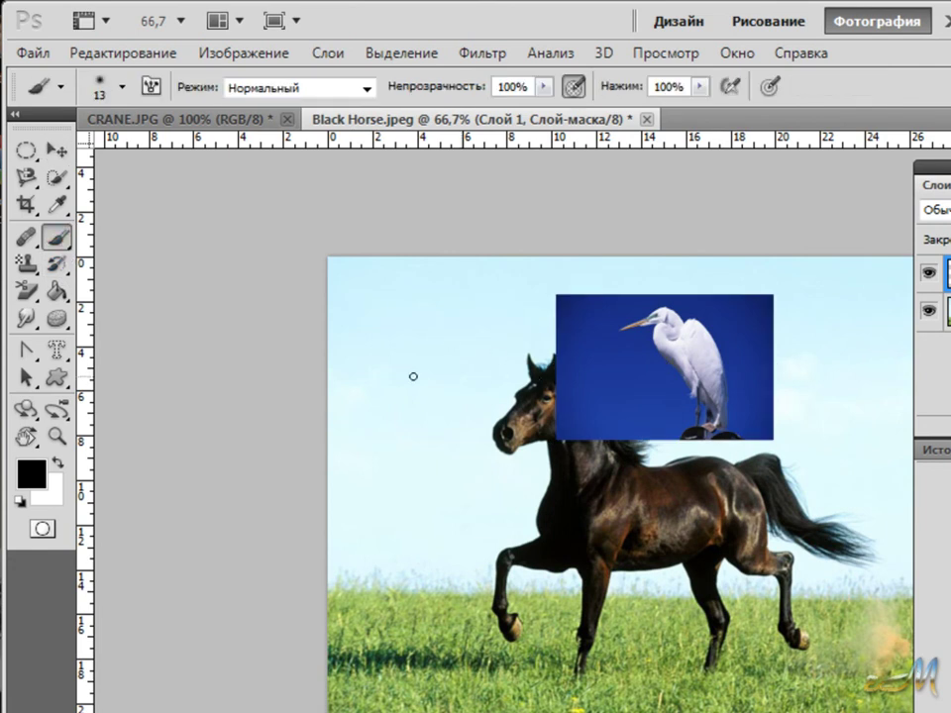
left_click(62, 90)
left_click(61, 88)
left_click(123, 87)
mouse_move(55, 155)
left_mouse_down()
mouse_move(131, 169)
mouse_move(123, 164)
left_mouse_up()
left_click_drag(39, 202, 301, 223)
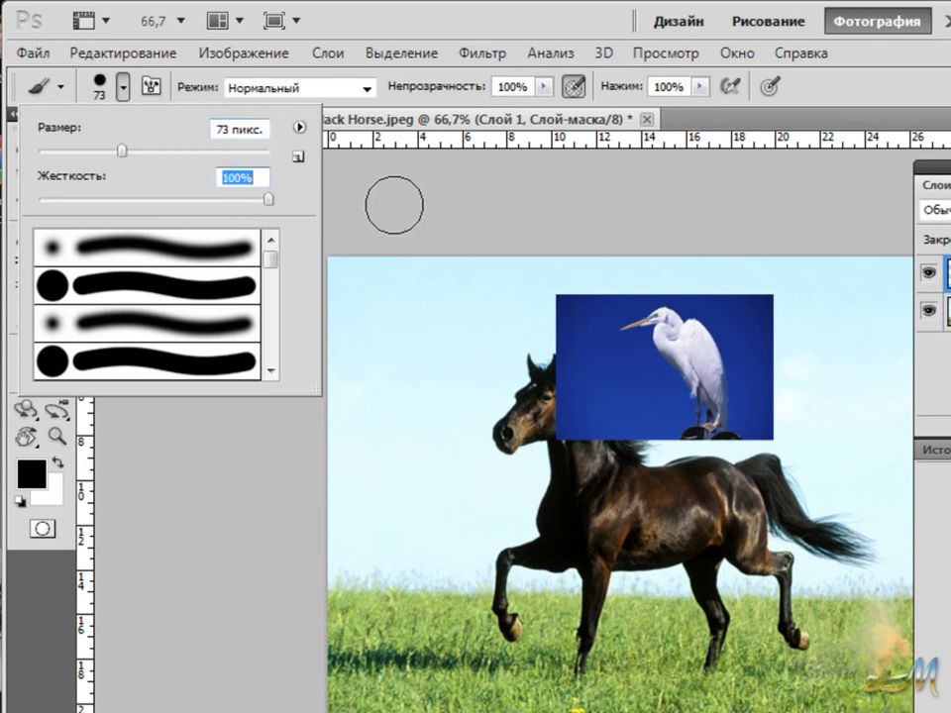
left_click(394, 205)
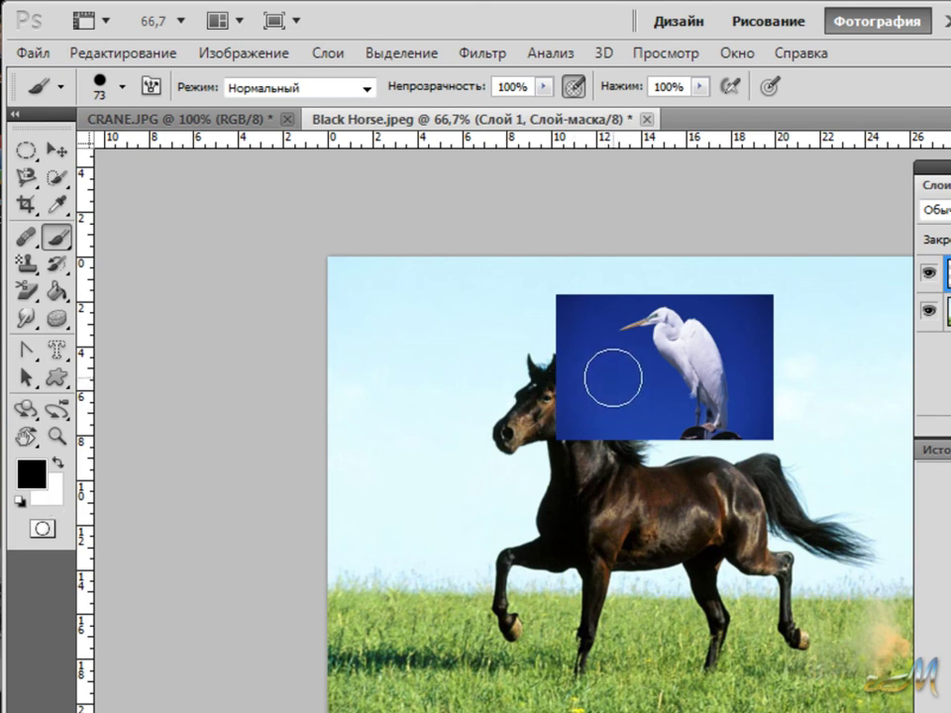
With black as foreground, paint the mask to hide blue over the mane, top-left and right side.
left_click(58, 462)
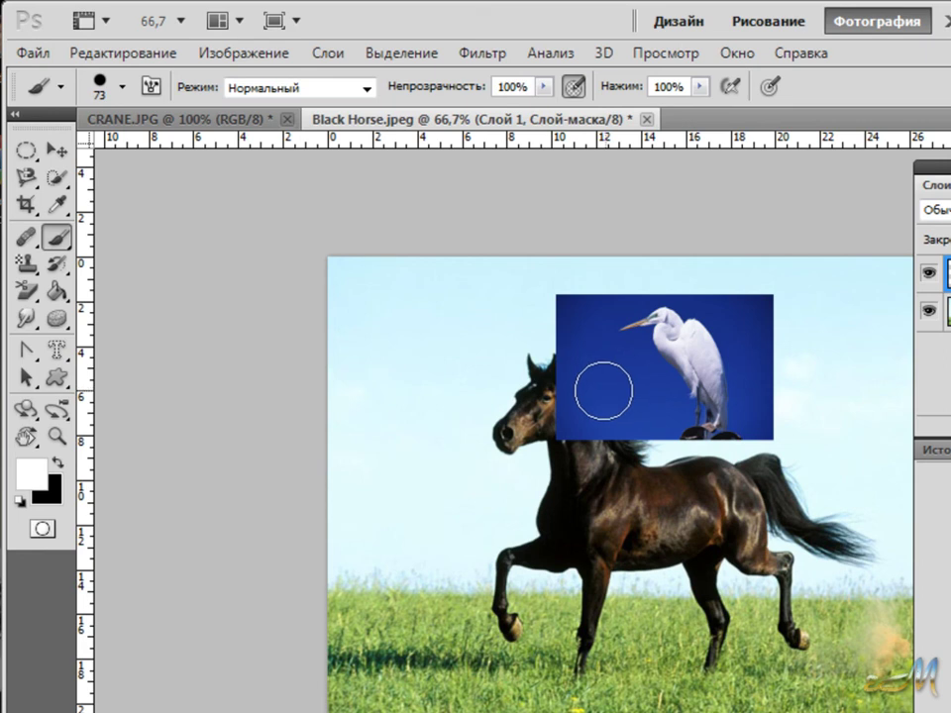
left_click(60, 464)
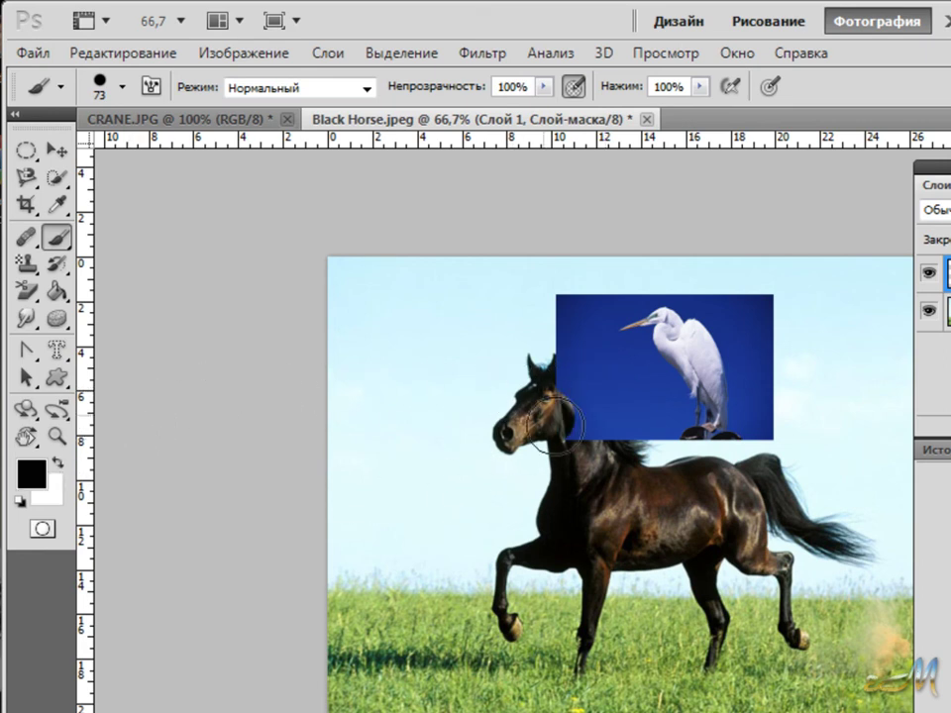
left_click_drag(534, 365, 621, 440)
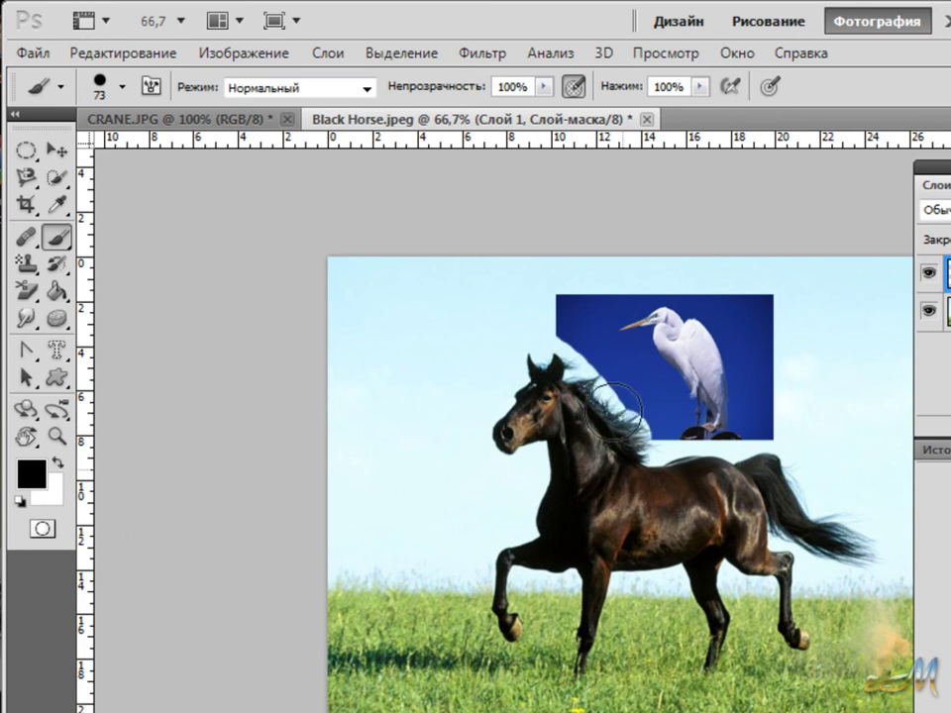
left_click_drag(565, 329, 632, 439)
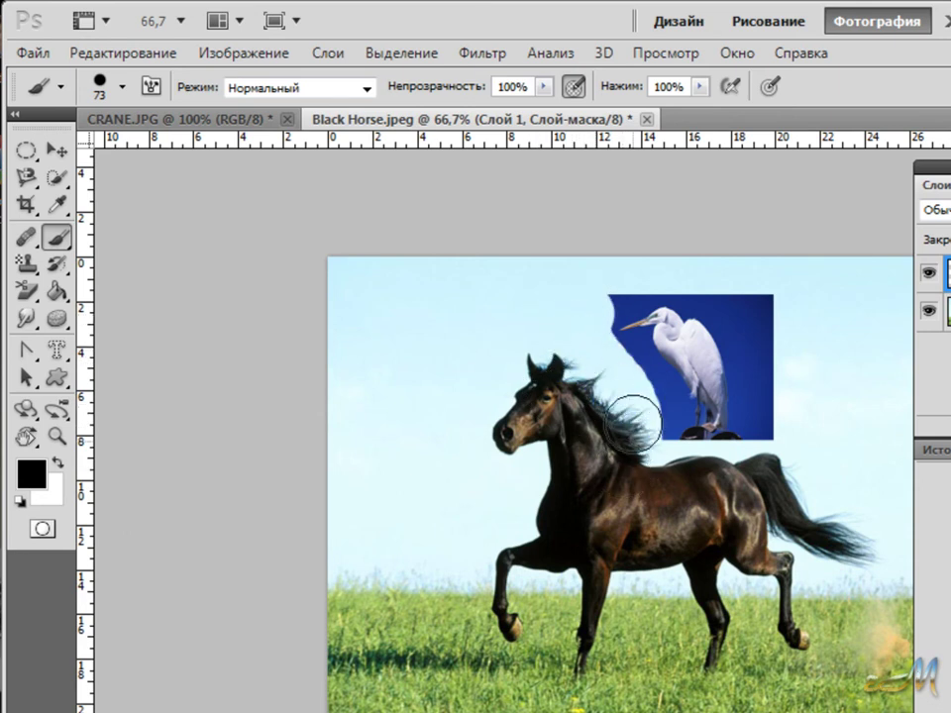
left_click_drag(615, 361, 657, 436)
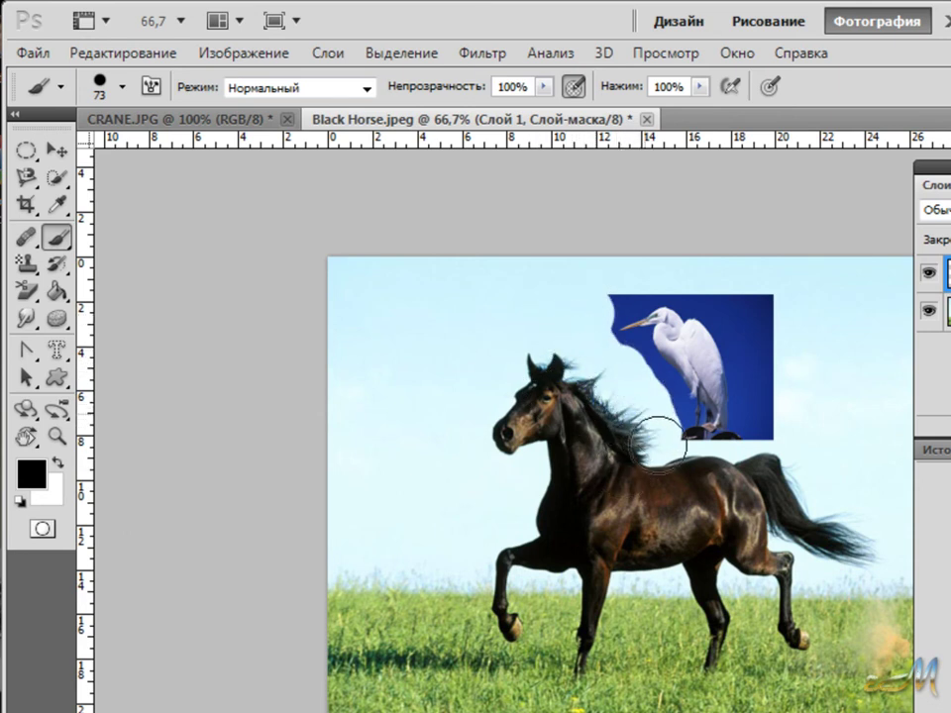
mouse_move(785, 446)
left_mouse_down()
mouse_move(760, 333)
mouse_move(690, 278)
mouse_move(611, 286)
mouse_move(622, 289)
left_mouse_up()
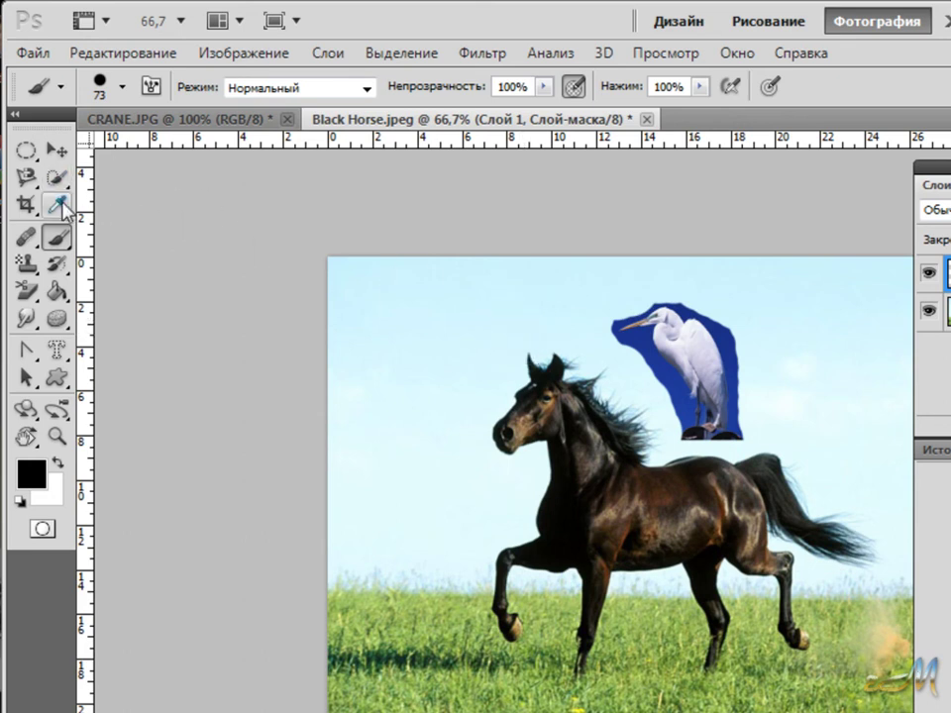
Paint out the remaining blue at the egret's lower-left and above its beak.
left_click(66, 317)
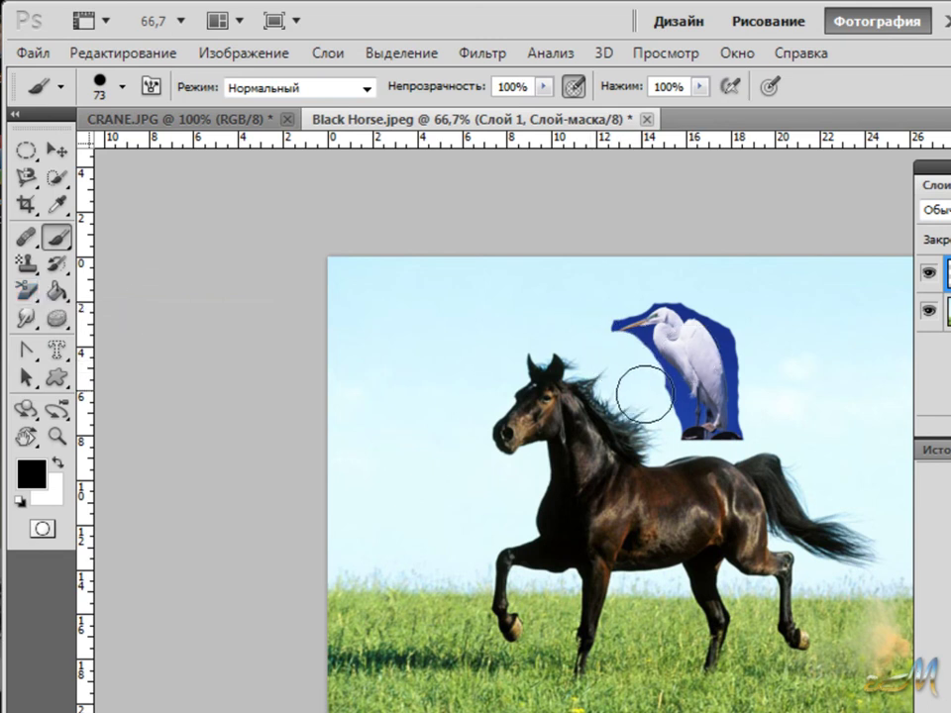
left_click_drag(639, 384, 670, 420)
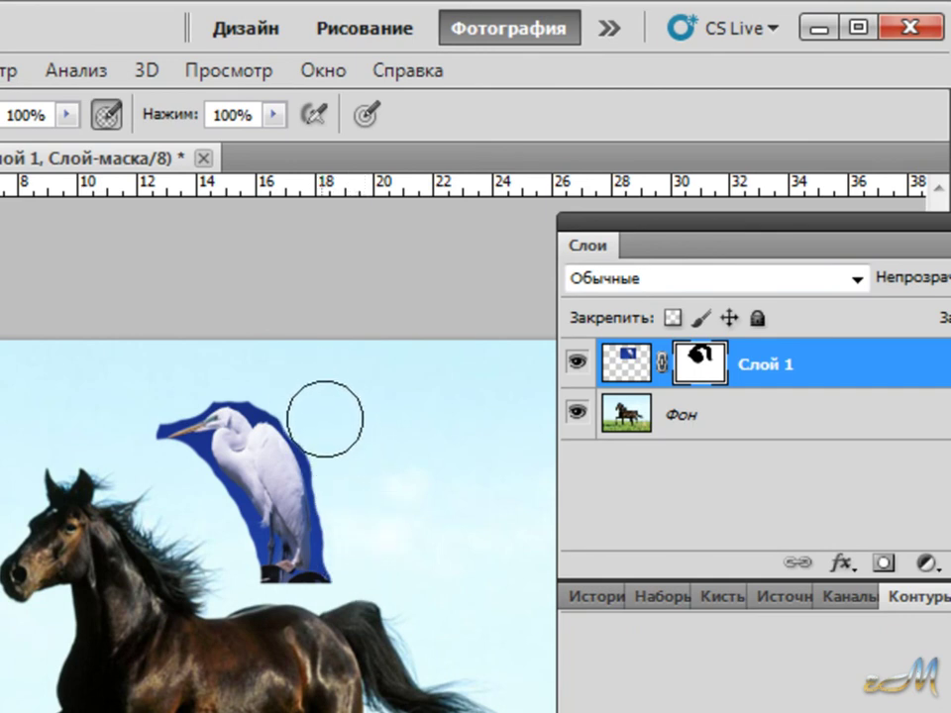
mouse_move(264, 371)
left_mouse_down()
mouse_move(229, 361)
mouse_move(182, 371)
mouse_move(147, 398)
left_mouse_up()
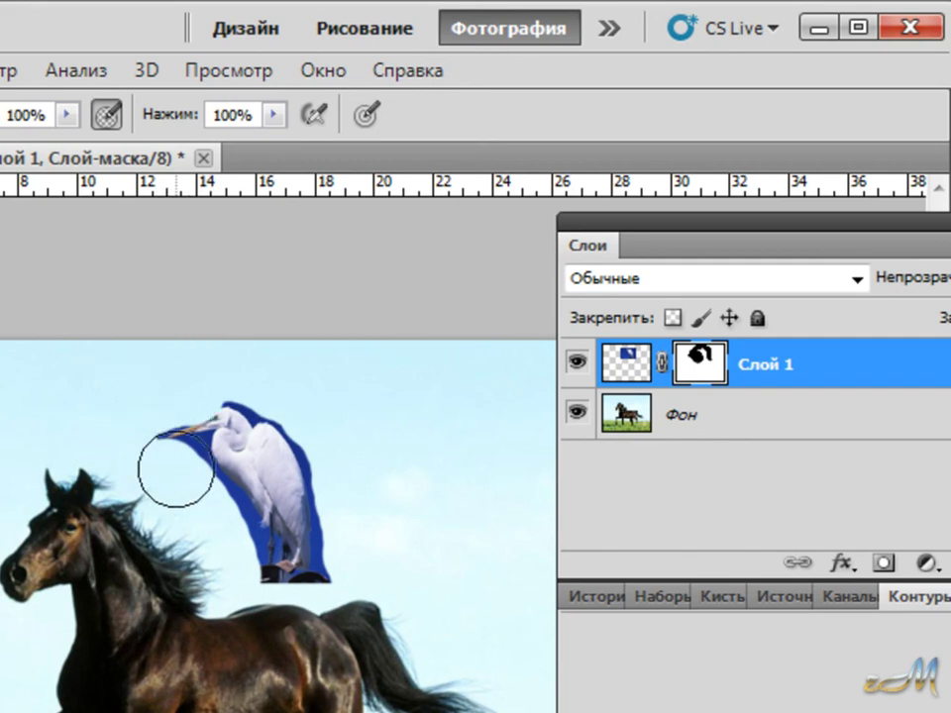